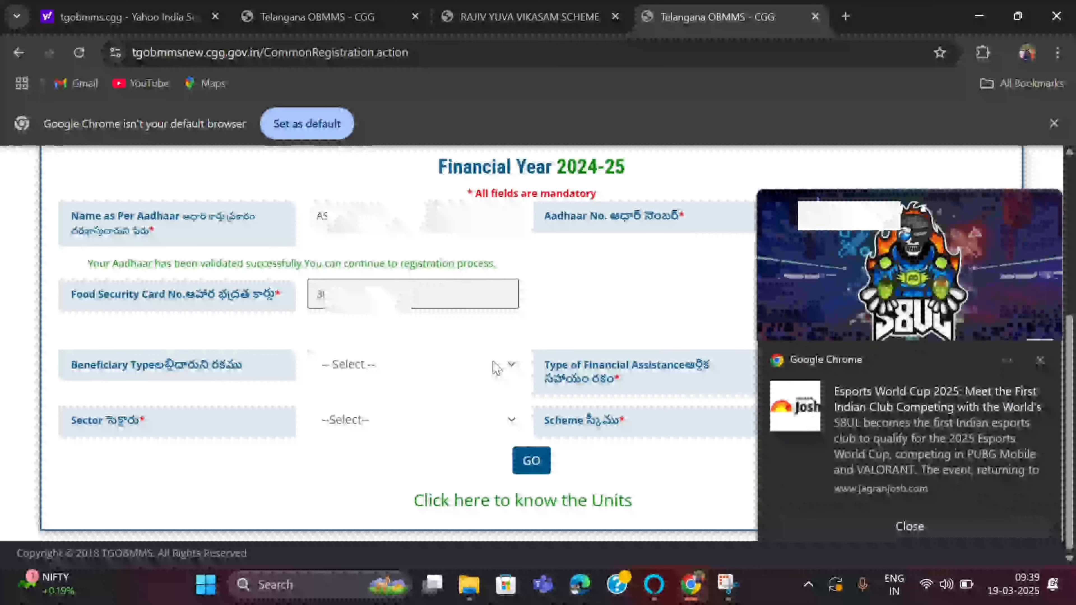
- Set Beneficiary Type to Individual and dismiss the Chrome news notification
click(497, 368)
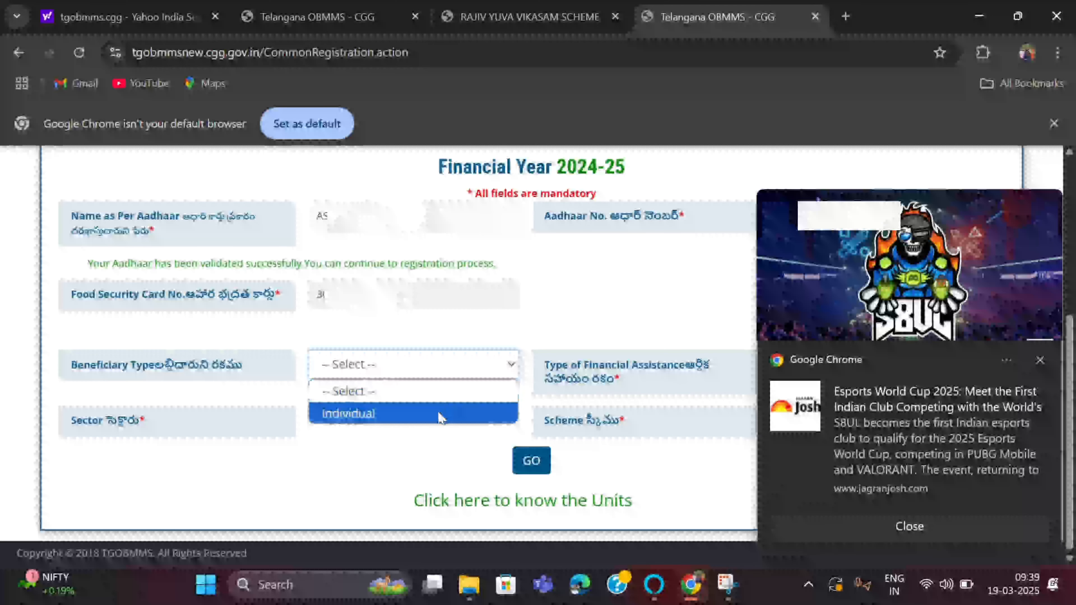
click(441, 418)
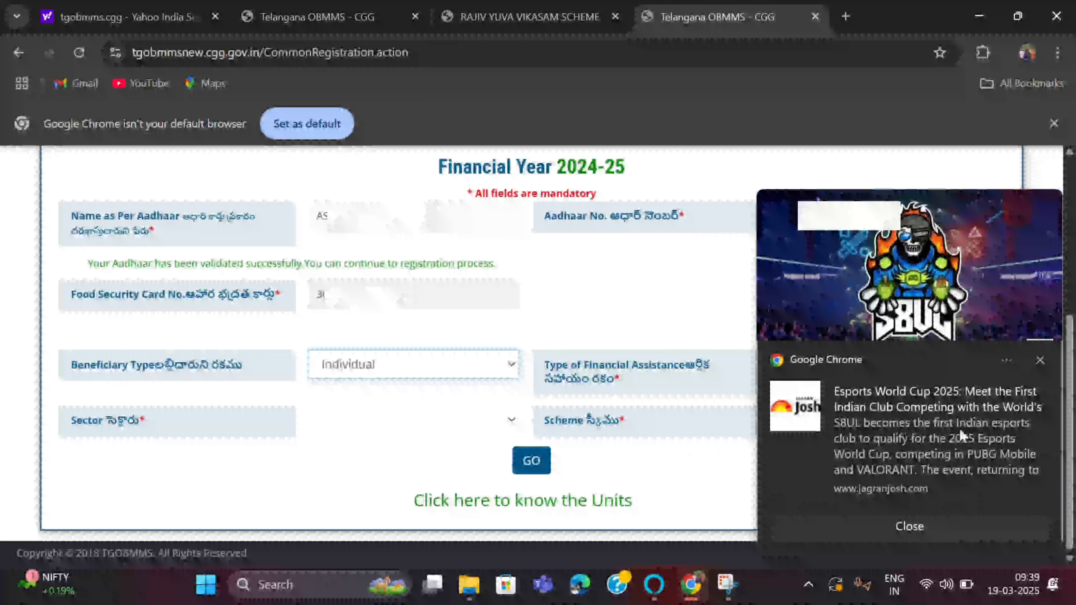
click(1039, 362)
click(647, 416)
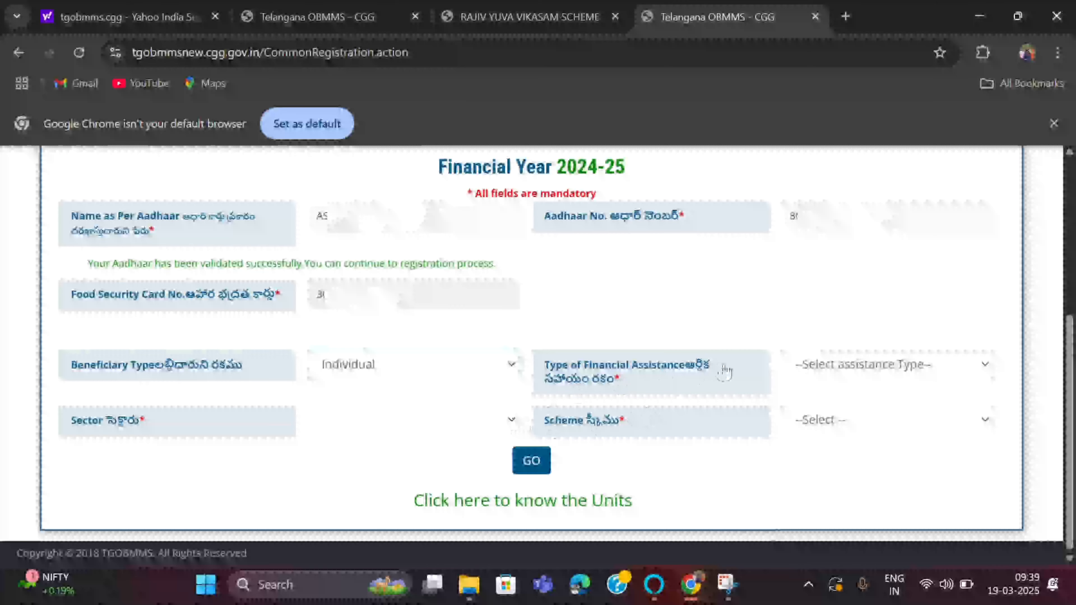
- Set Type of Financial Assistance to Bank Linked Schemes
click(985, 366)
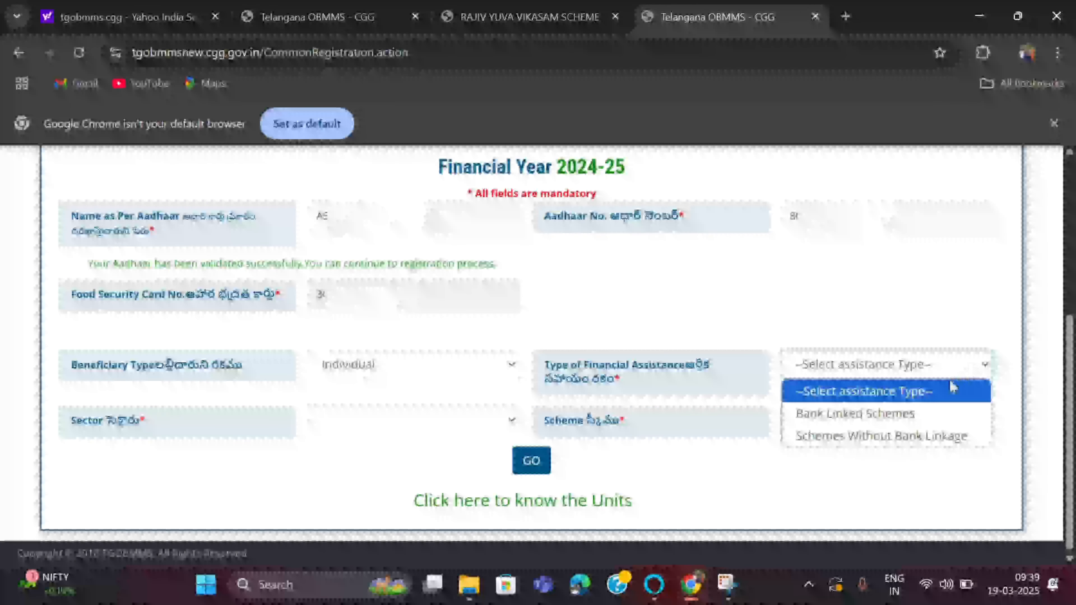
click(915, 415)
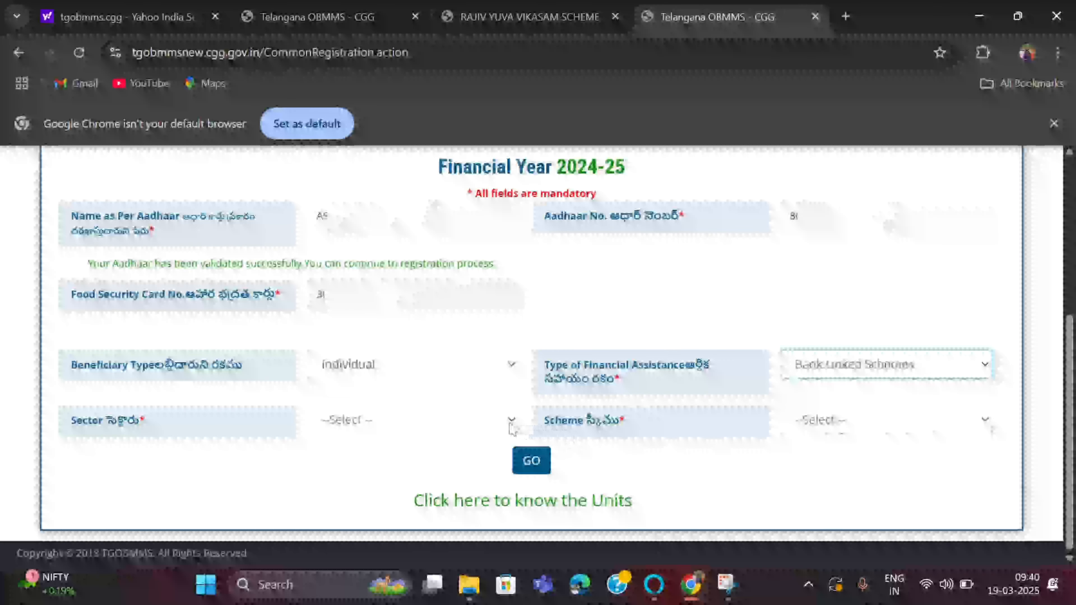
click(506, 421)
- Try Agro based Units and Animal Husbandry as the sector, reviewing each one's schemes
click(505, 421)
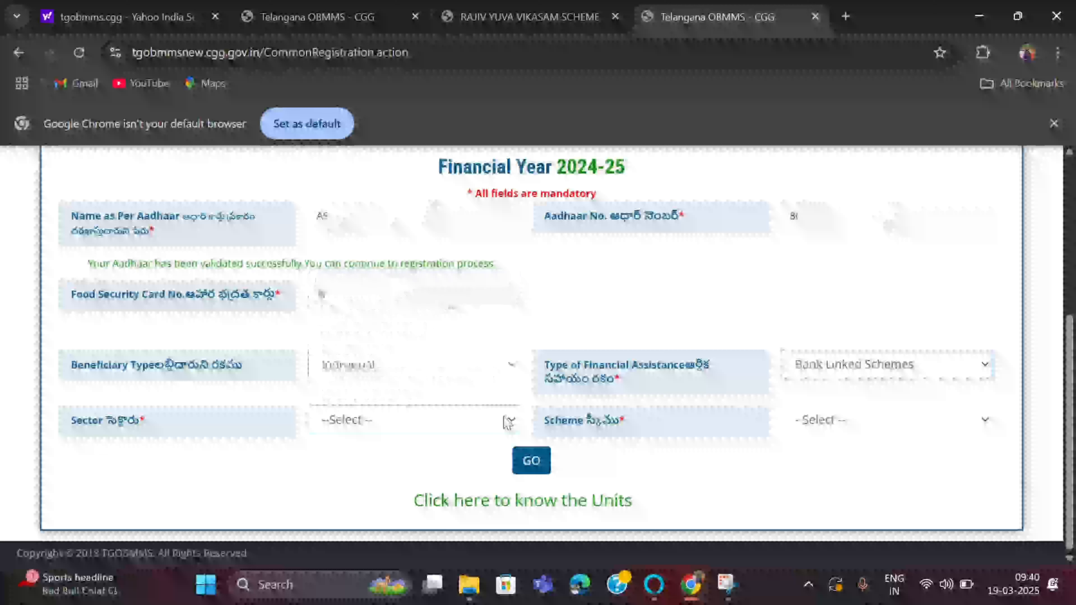
click(506, 421)
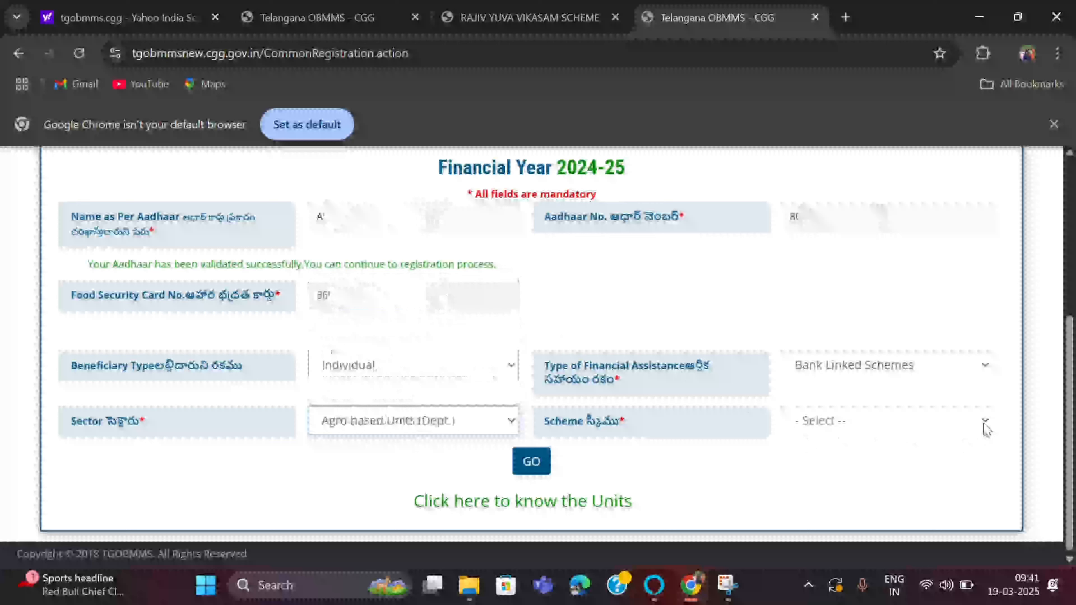
click(979, 422)
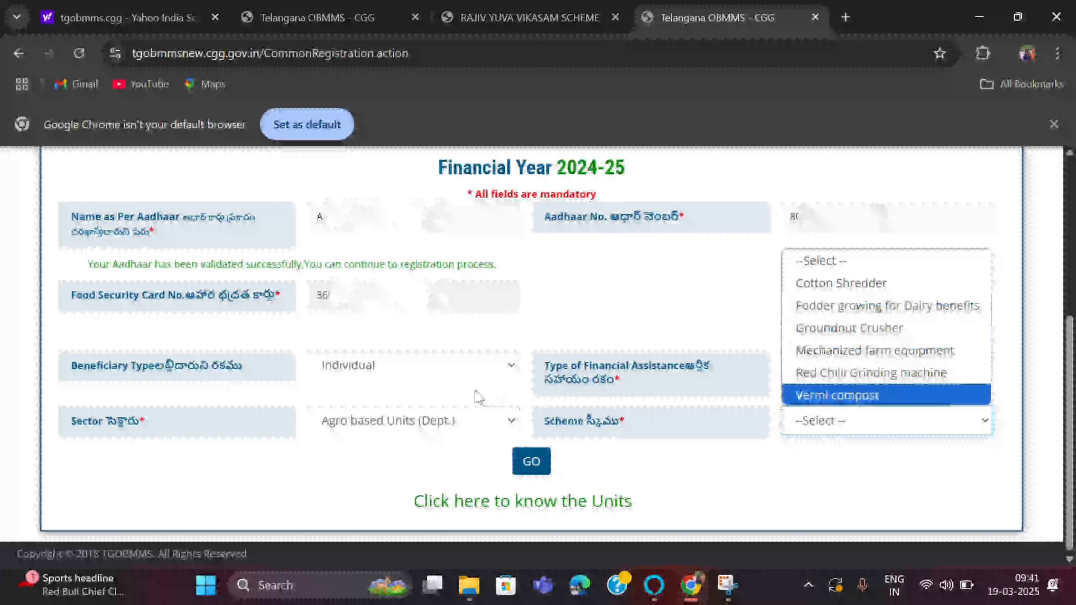
click(512, 421)
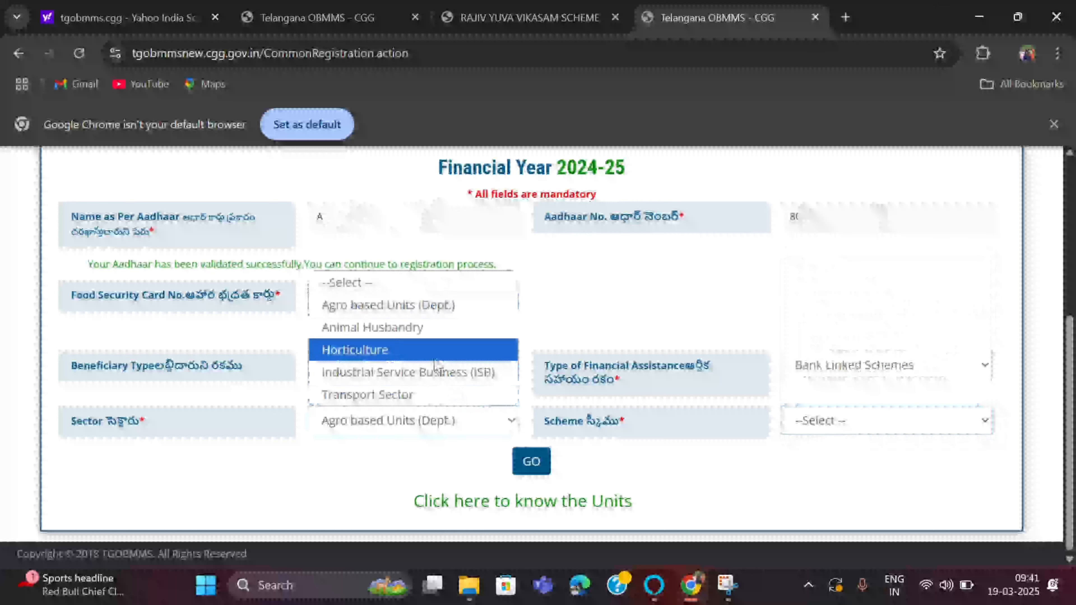
click(424, 328)
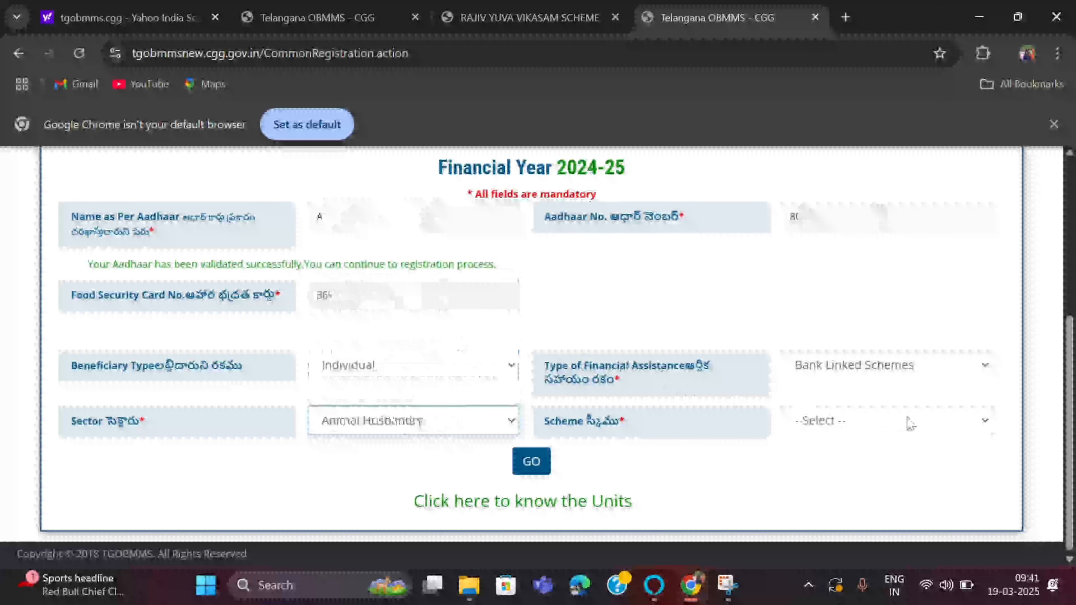
click(970, 426)
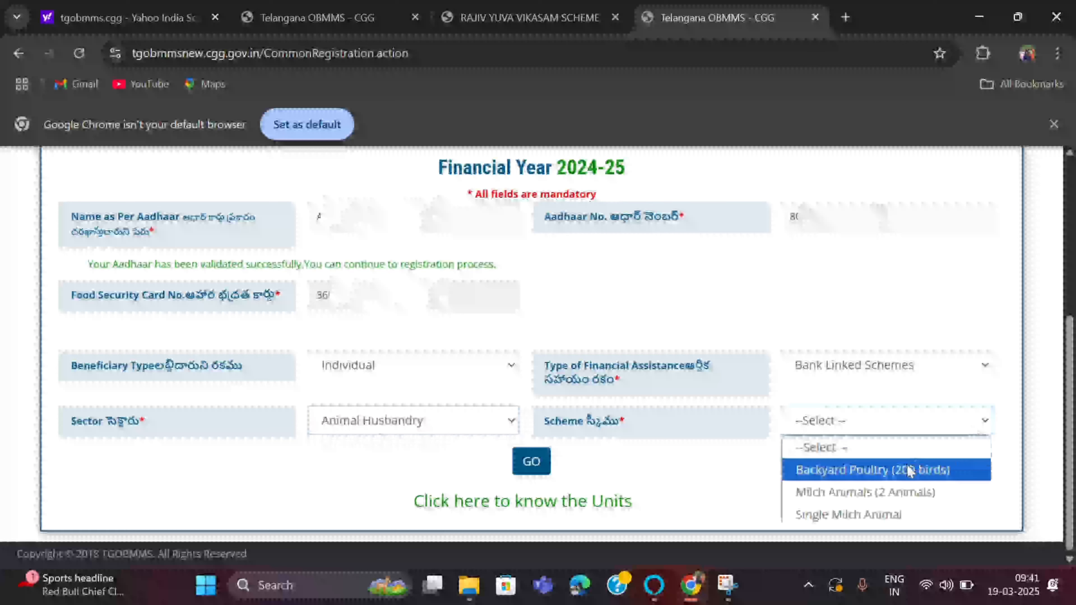
click(522, 422)
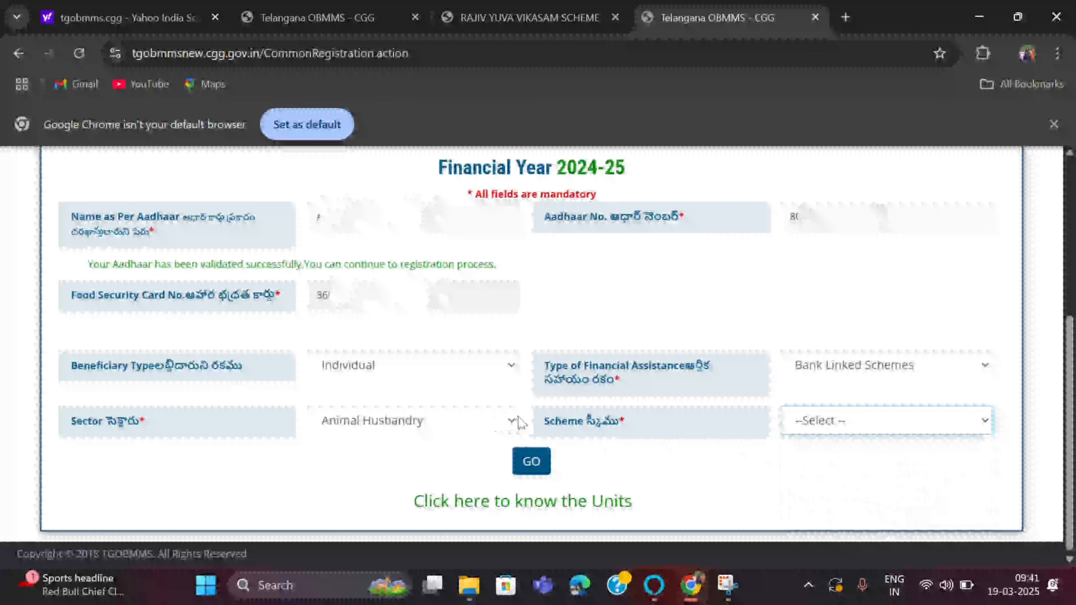
- Review Horticulture's schemes, then set the sector to Industrial Service Business (ISB)
click(521, 422)
click(397, 347)
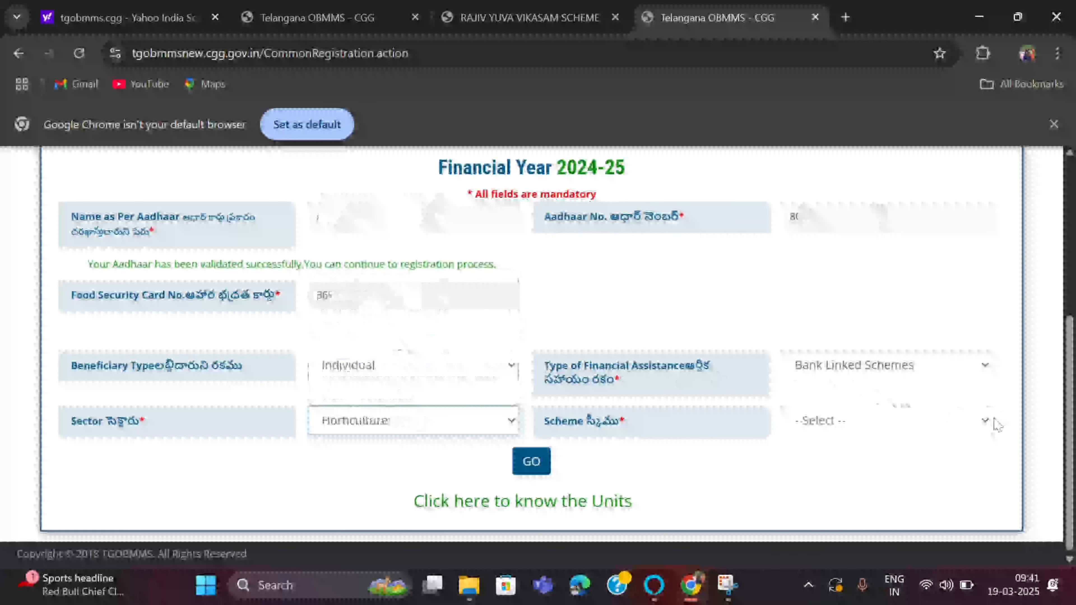
click(998, 426)
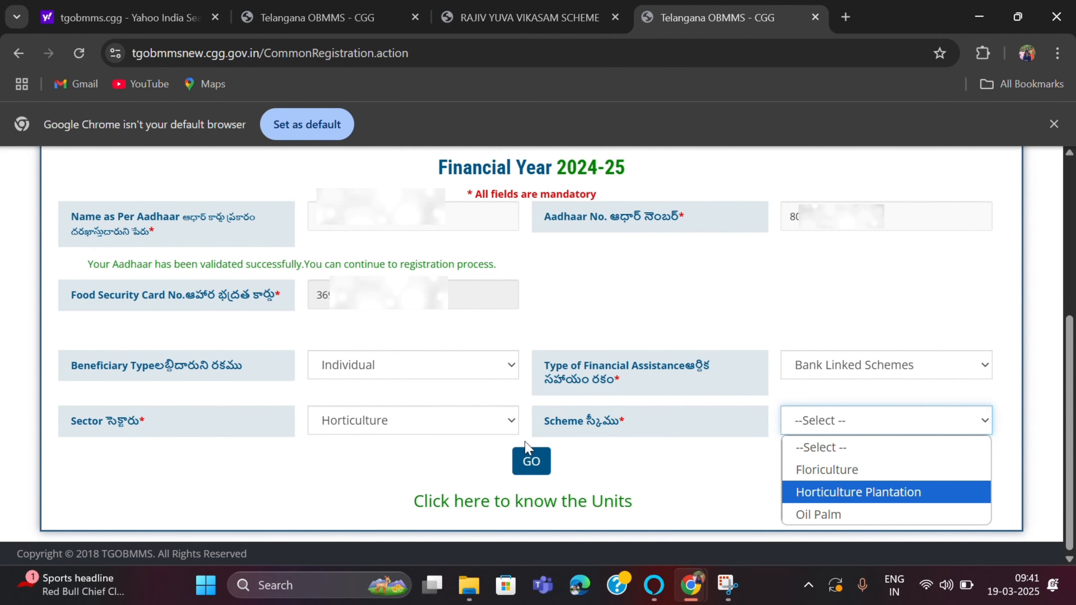
click(510, 421)
click(475, 376)
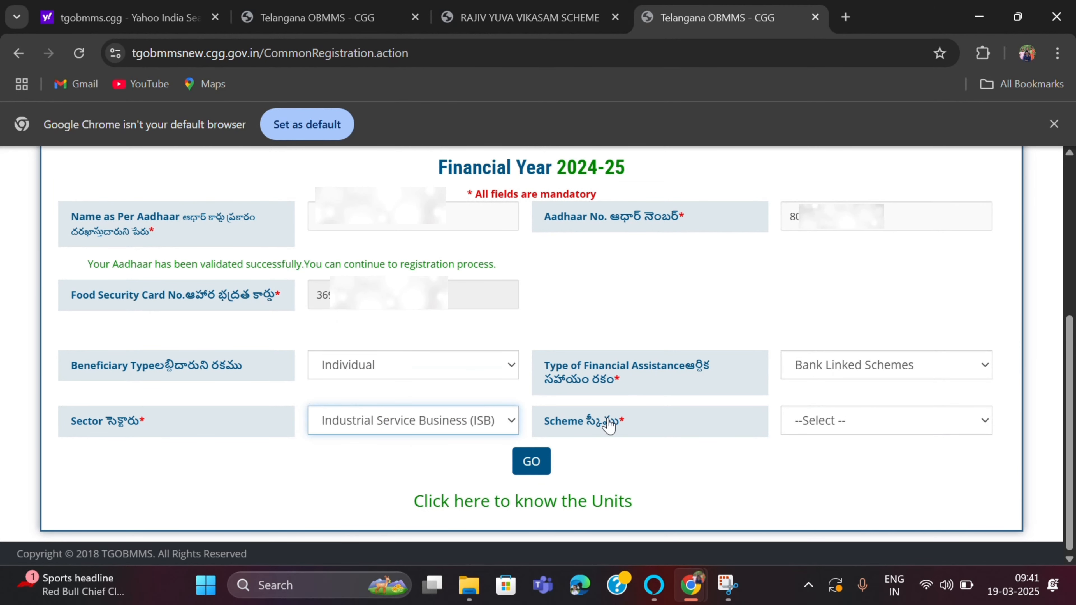
click(987, 424)
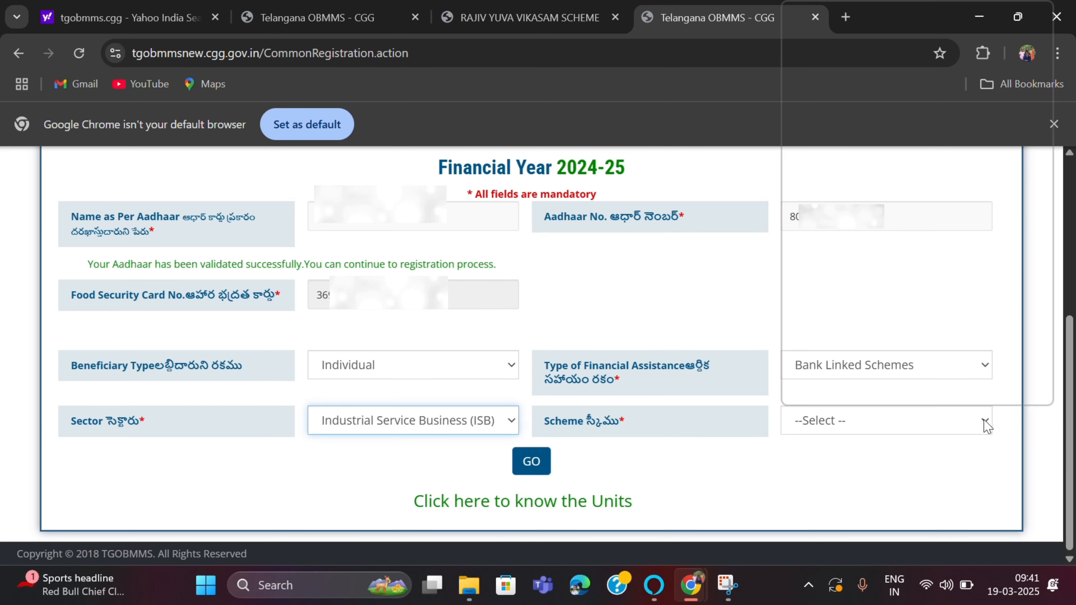
scroll(932, 349, down, 3)
scroll(932, 348, up, 3)
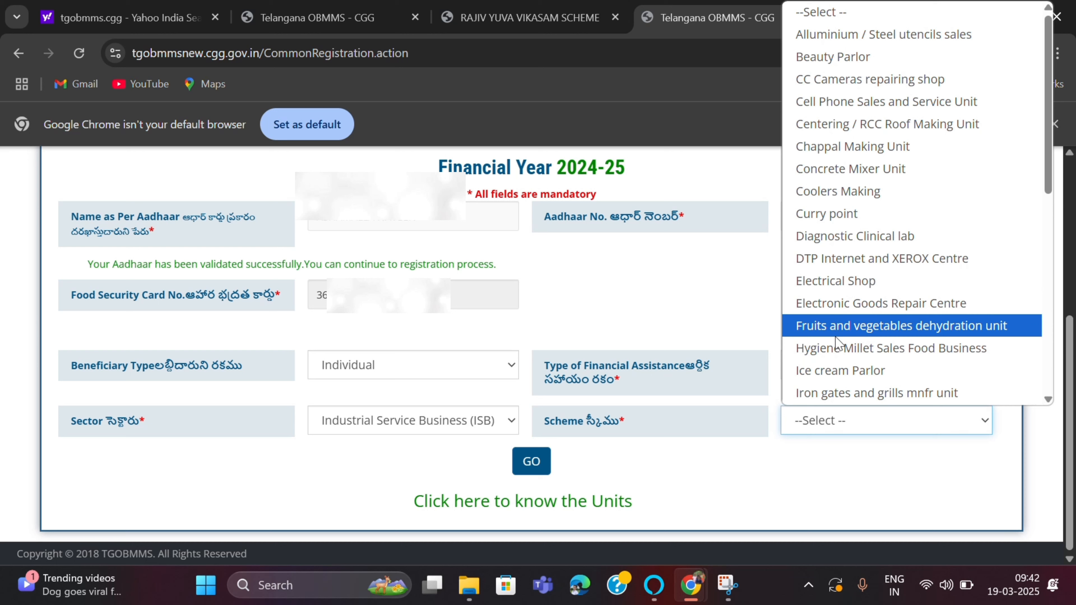
scroll(837, 342, down, 3)
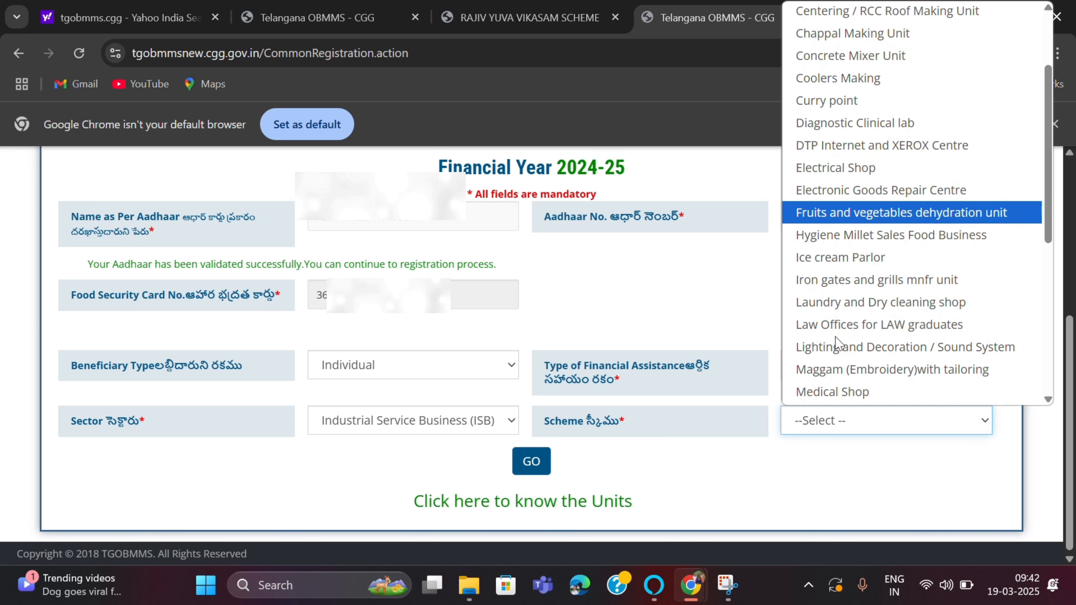
scroll(837, 342, down, 3)
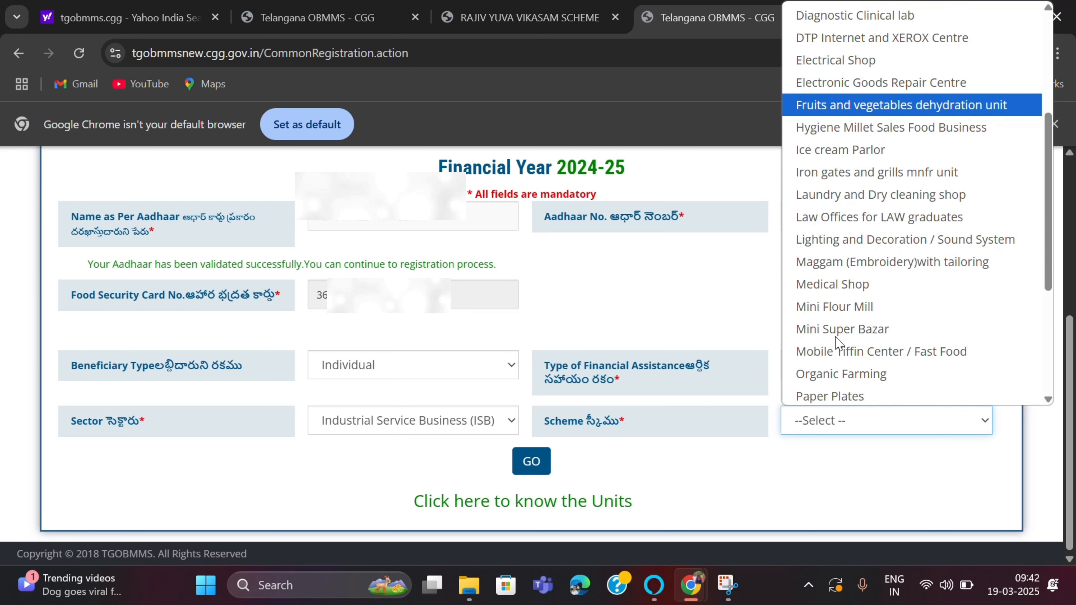
scroll(837, 338, down, 2)
scroll(836, 338, down, 2)
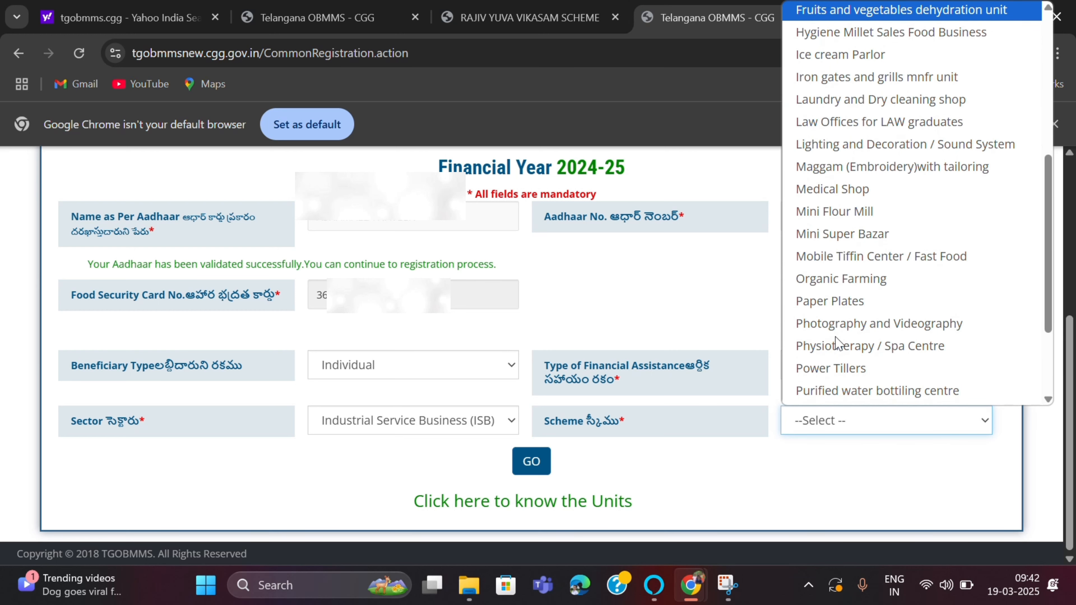
scroll(837, 342, down, 2)
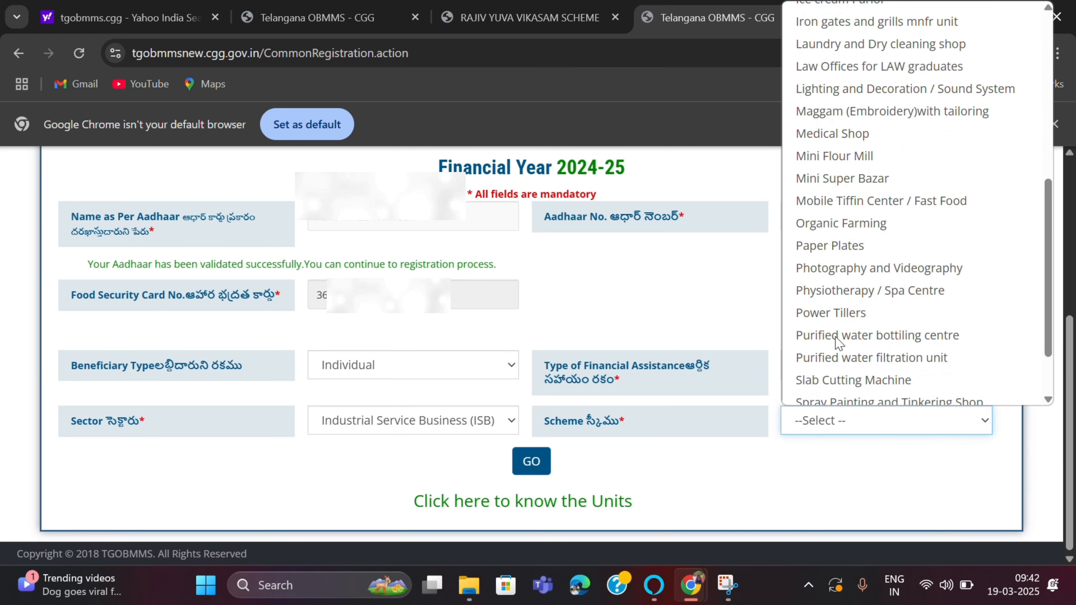
scroll(837, 342, down, 3)
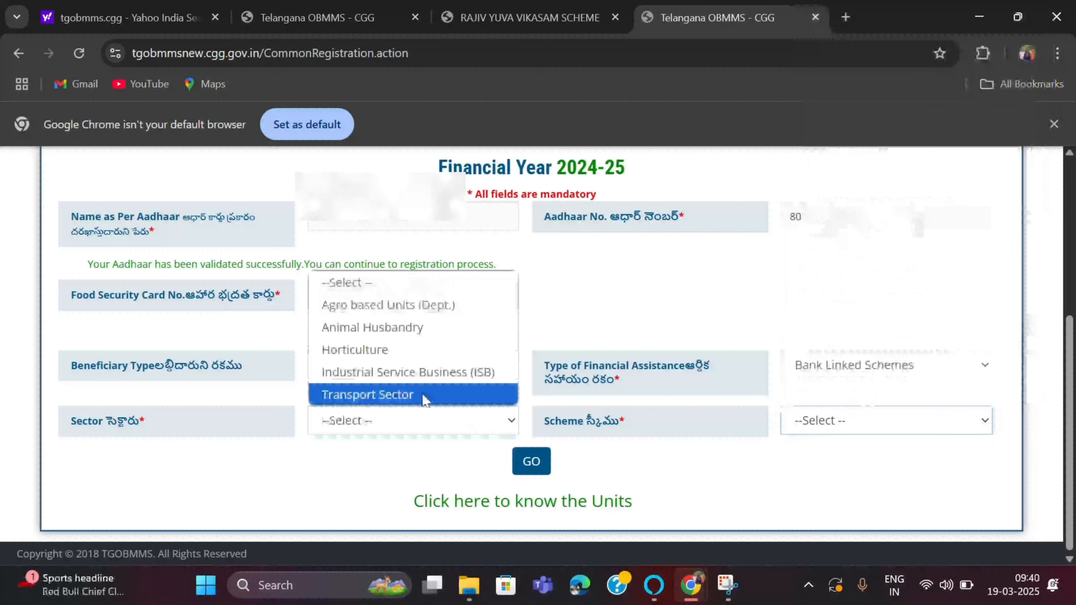
- Review Transport Sector schemes, return to ISB, and pick the Mobile Tiffin Center / Fast Food scheme
click(422, 396)
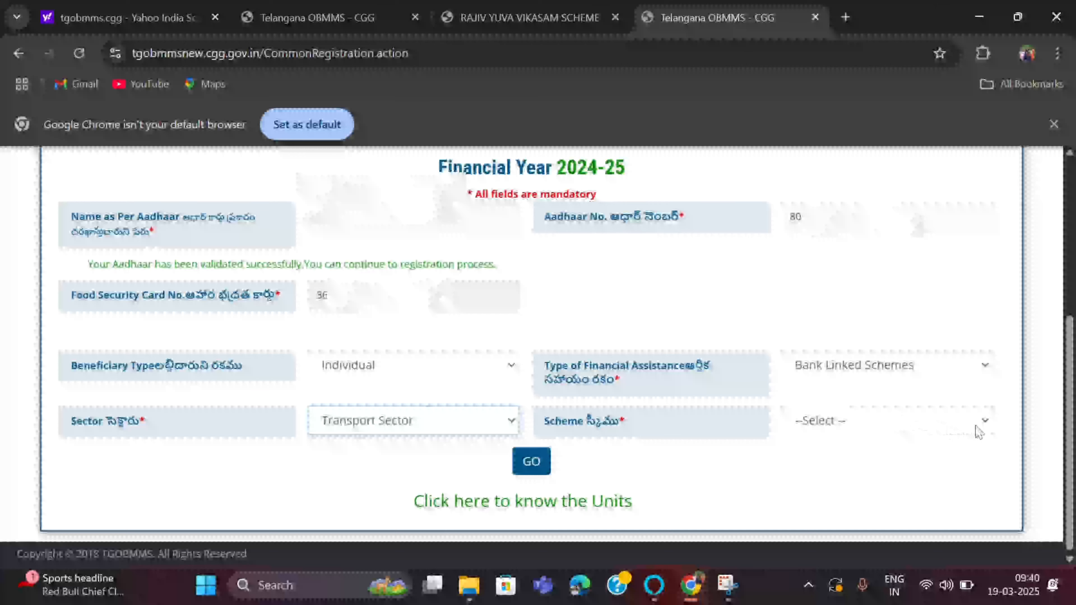
click(985, 422)
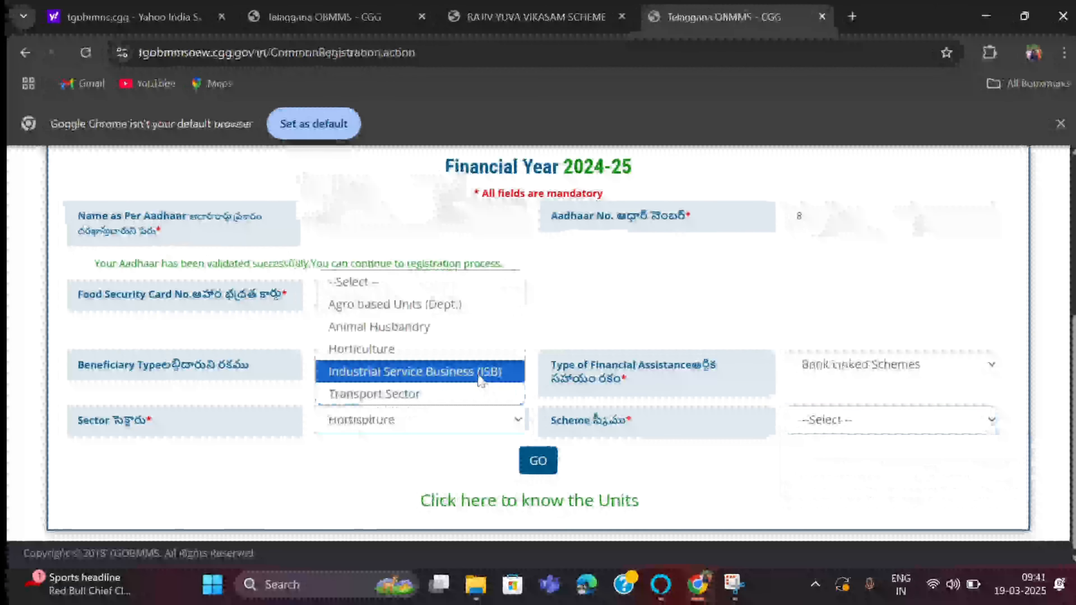
click(478, 374)
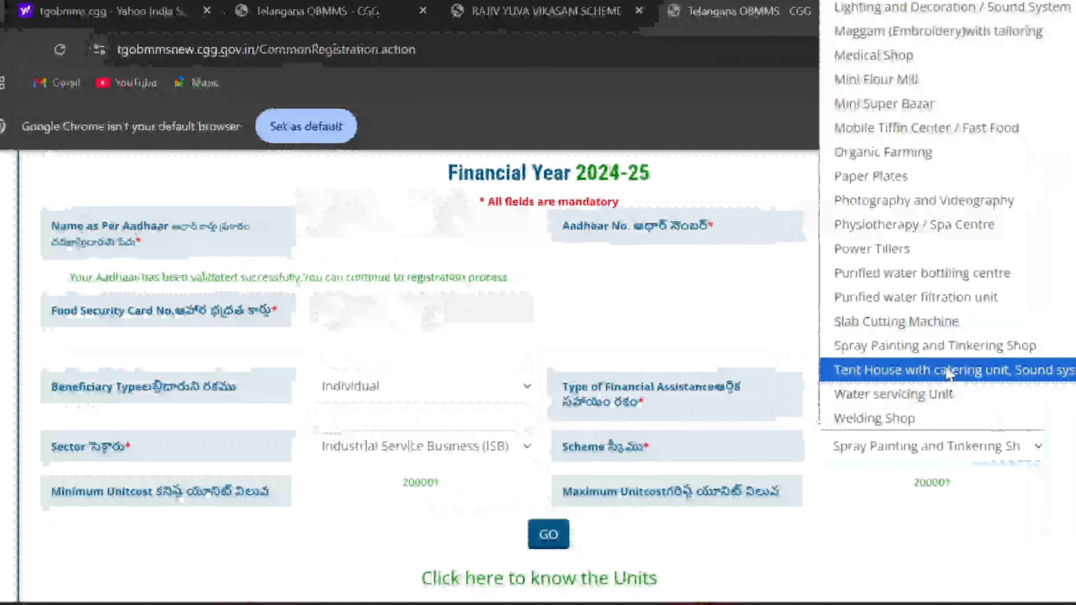
click(948, 373)
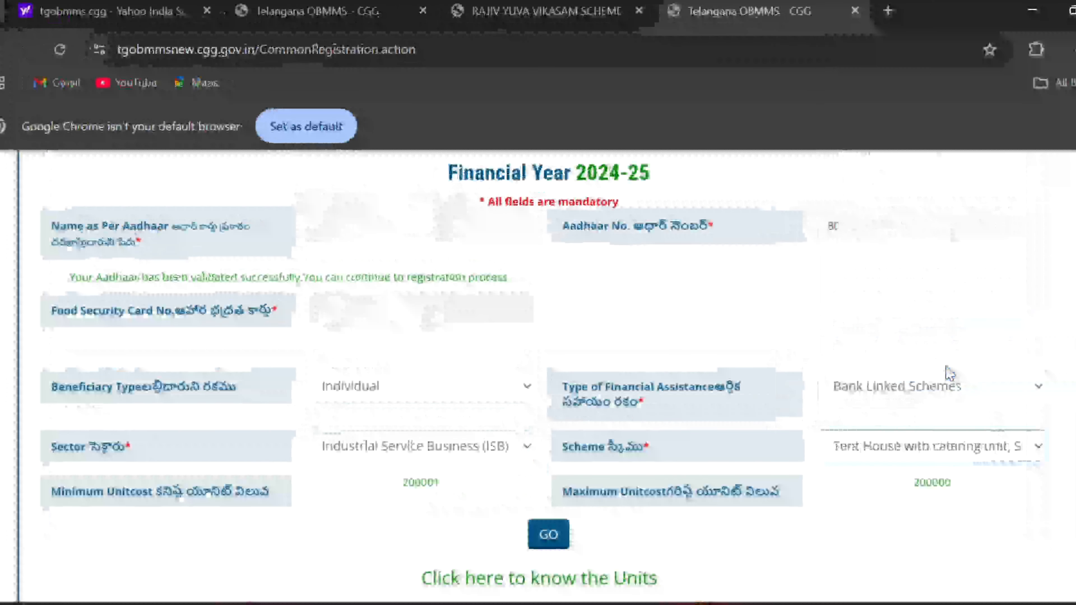
click(1024, 451)
scroll(988, 418, down, 1)
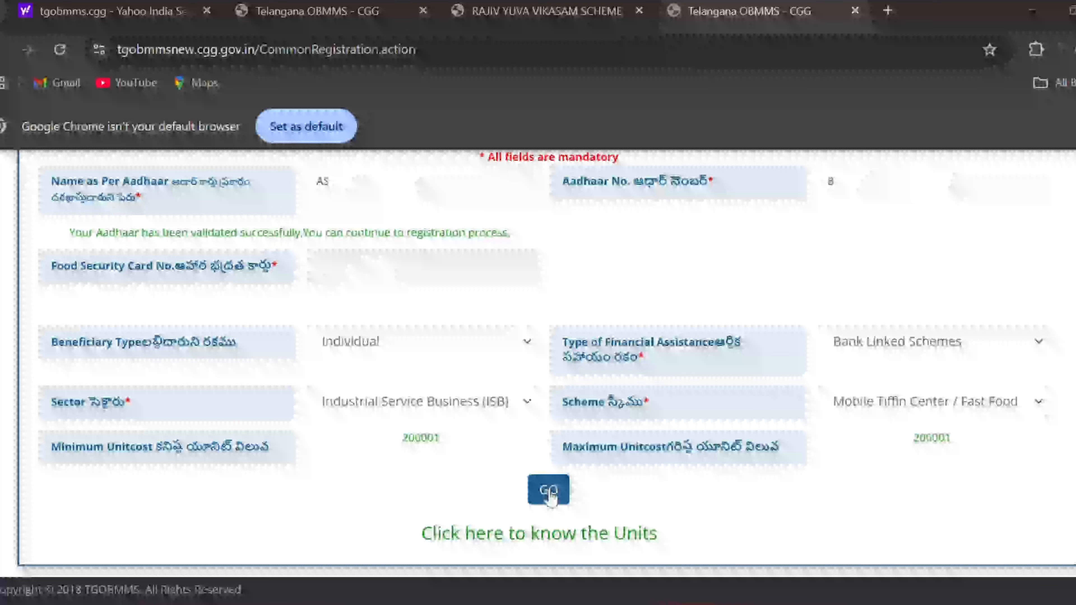
- Confirm the ISB scheme with GO, then select district SURYAPET and mandal Athmakur (S)
click(550, 492)
click(500, 250)
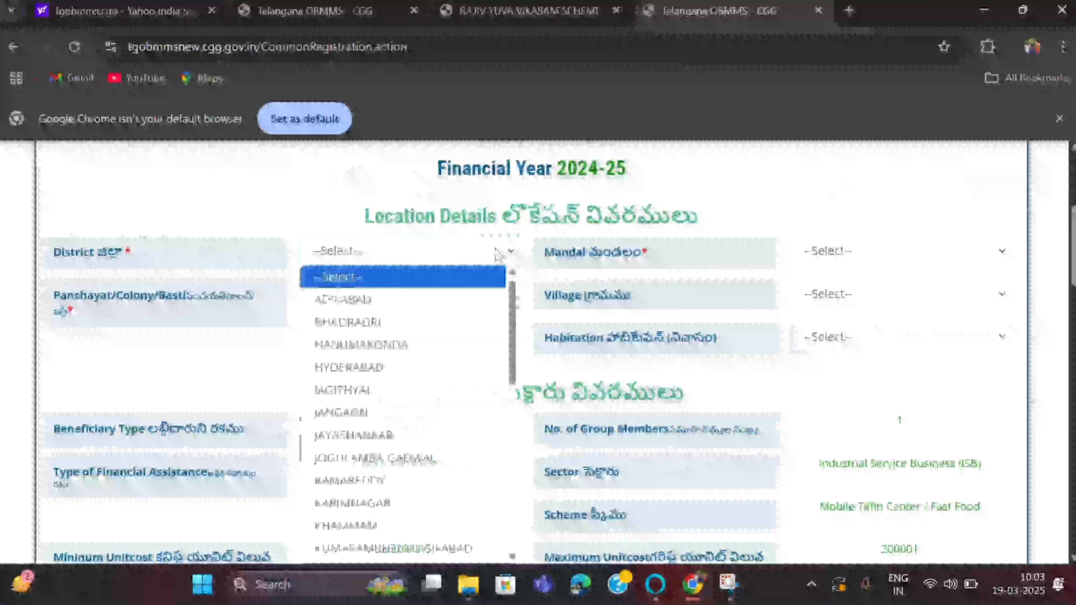
scroll(397, 399, down, 5)
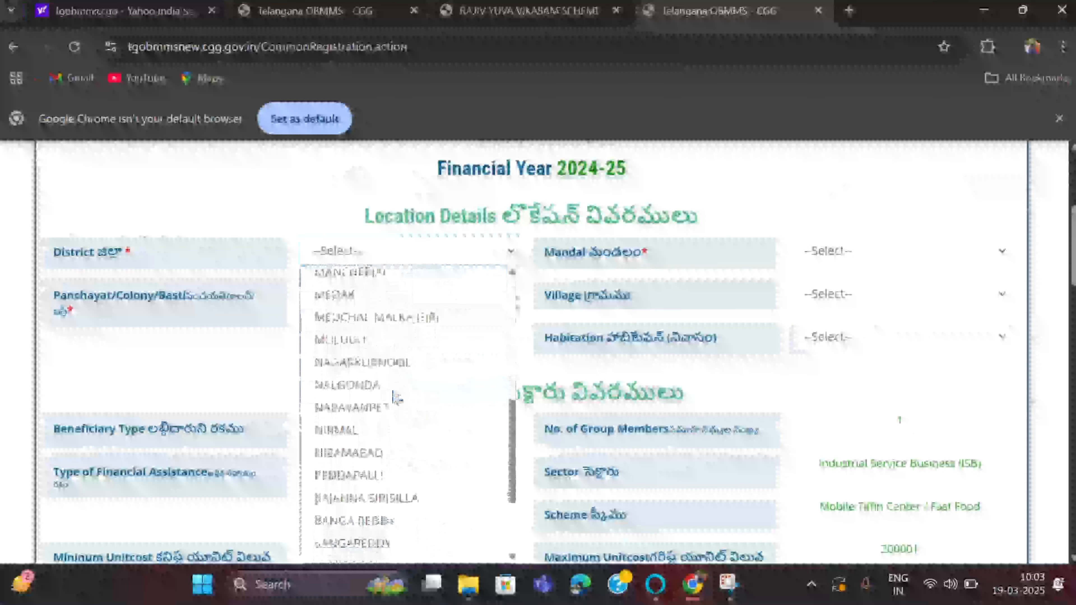
scroll(396, 399, down, 3)
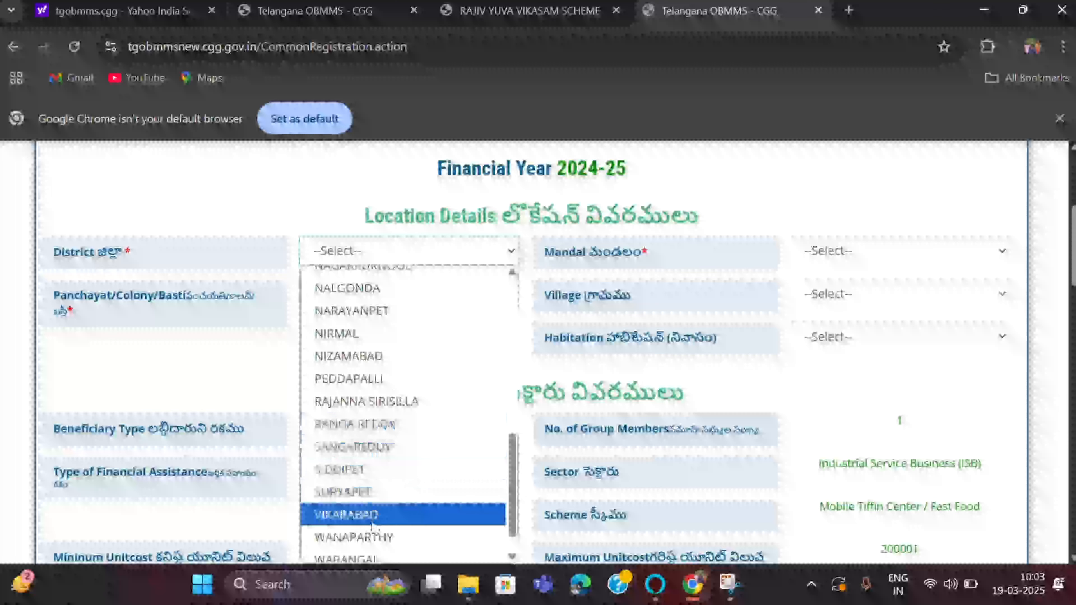
click(378, 497)
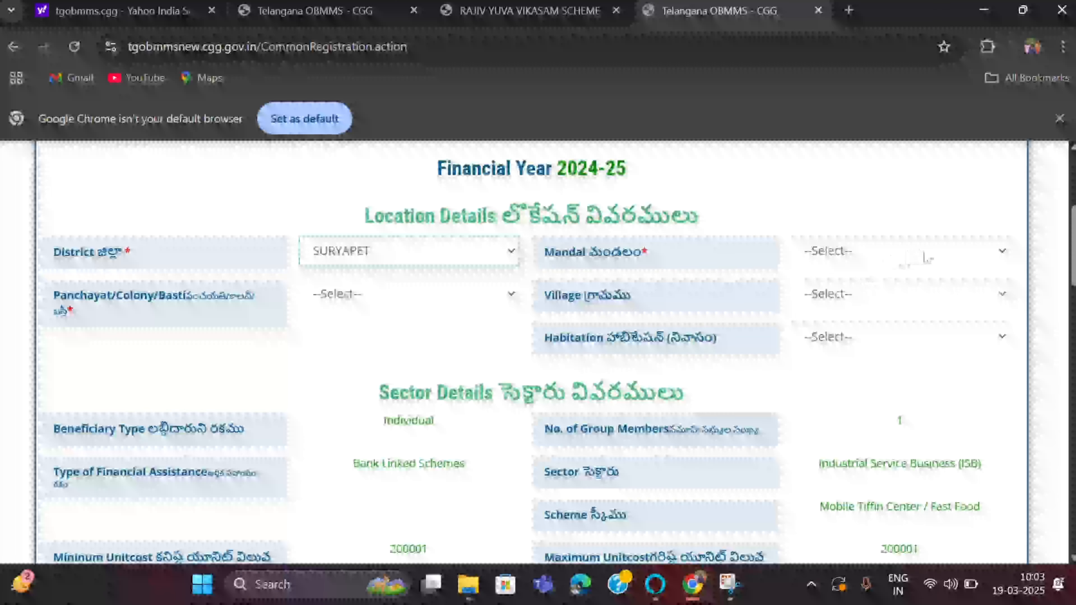
click(920, 255)
click(875, 324)
- Select panchayat Nemmikal, then choose the applicant's village and habitation
click(505, 294)
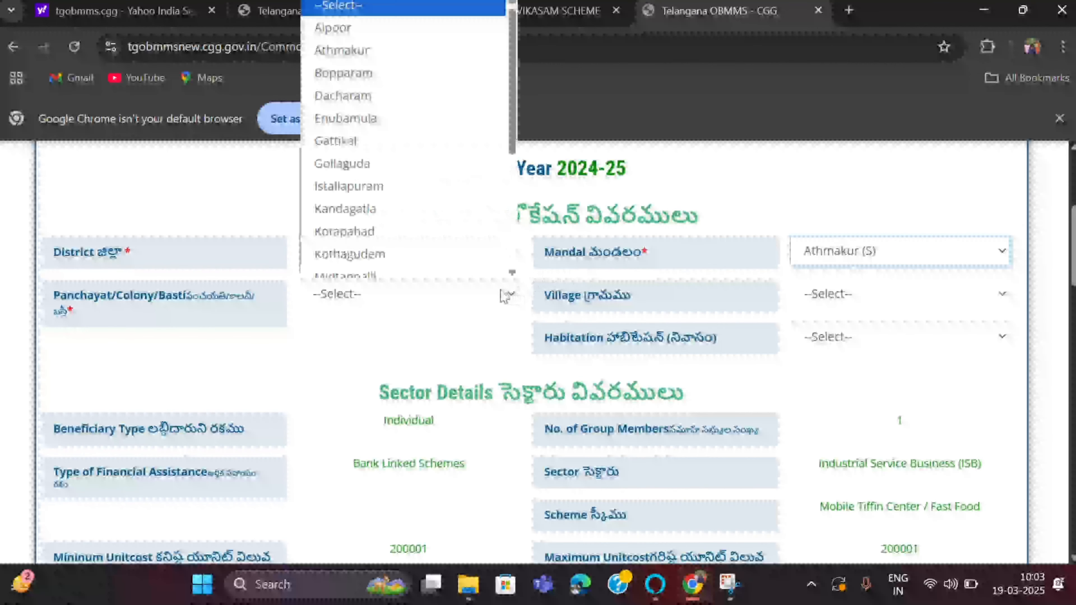
scroll(465, 255, down, 2)
scroll(465, 254, down, 3)
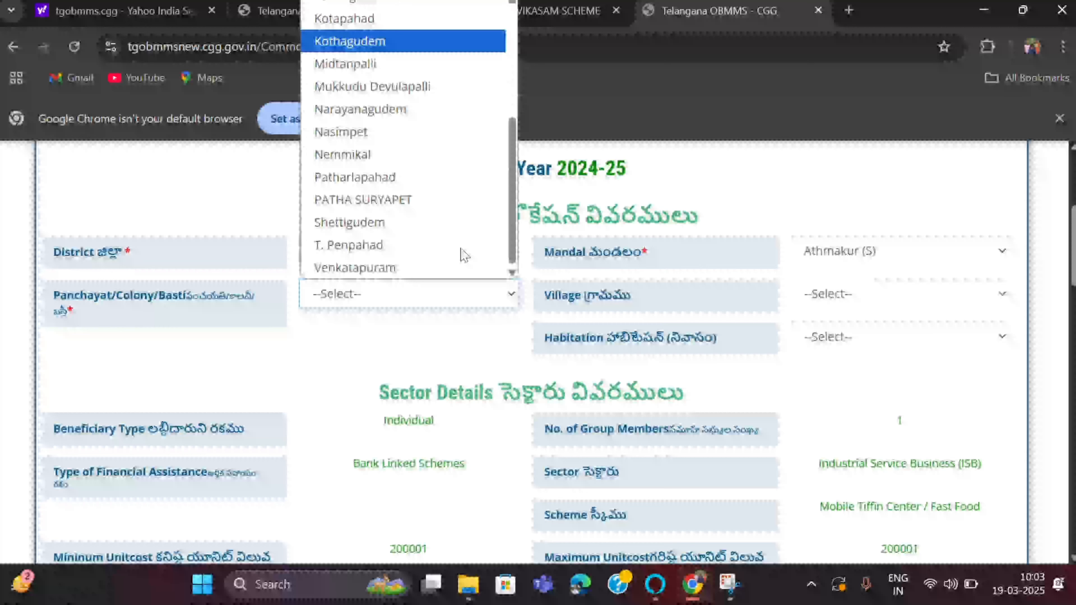
click(368, 154)
click(971, 302)
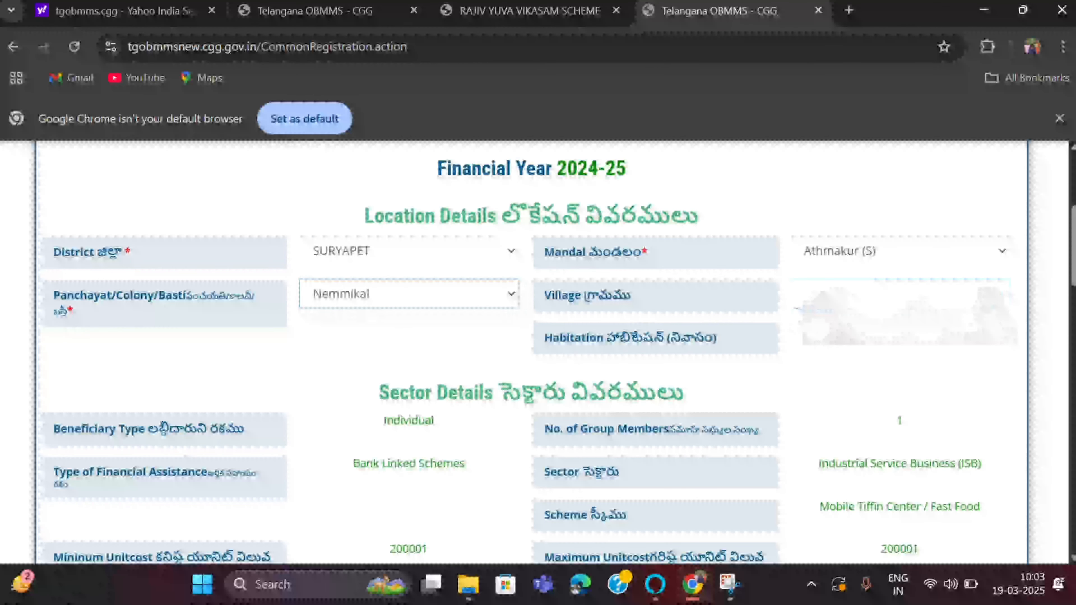
click(970, 320)
click(978, 347)
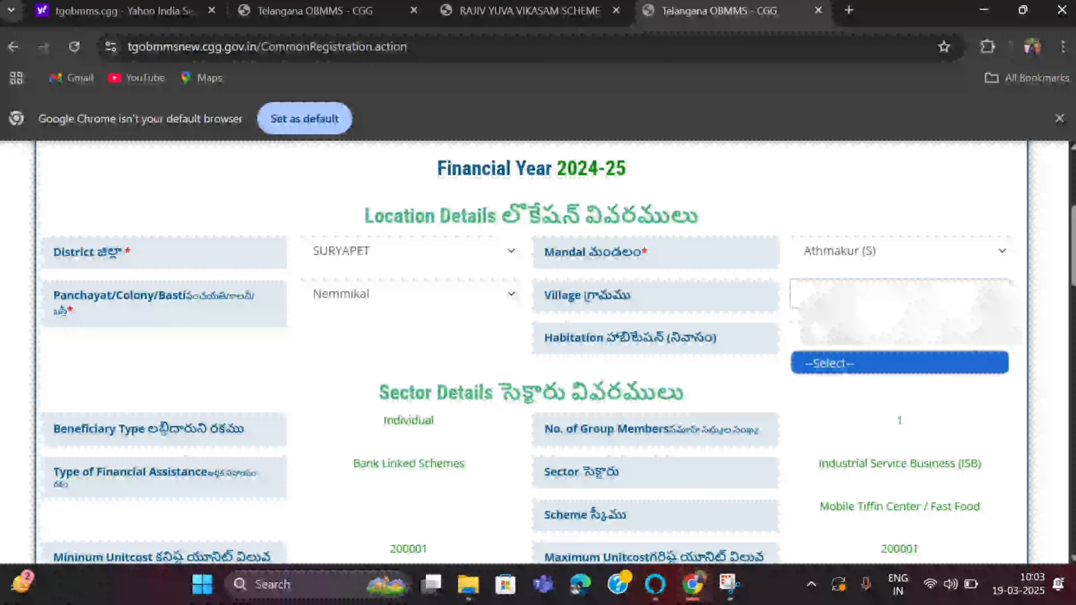
click(974, 298)
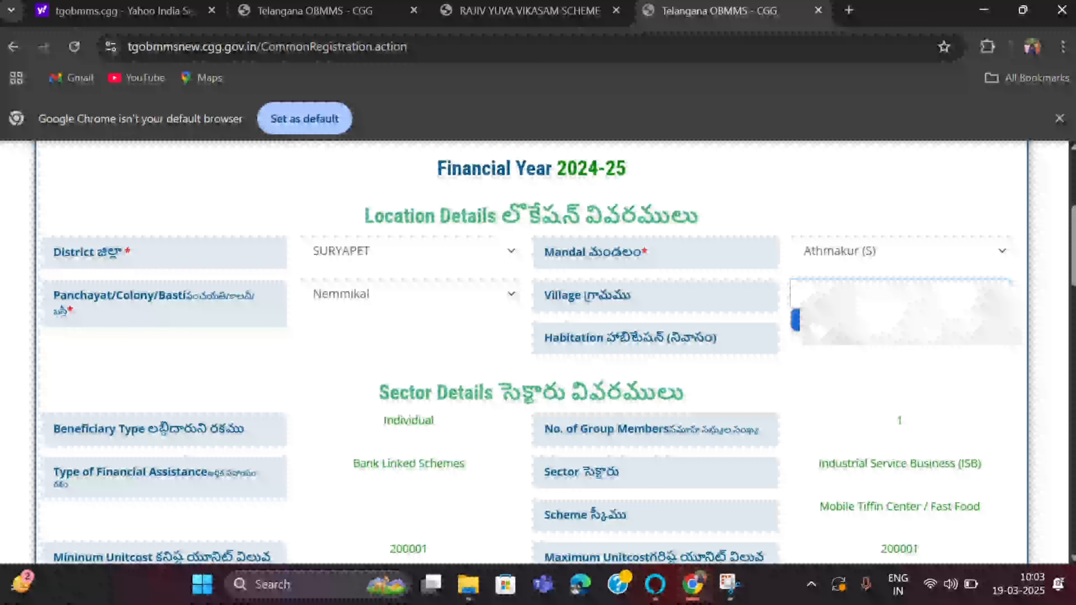
scroll(632, 380, down, 3)
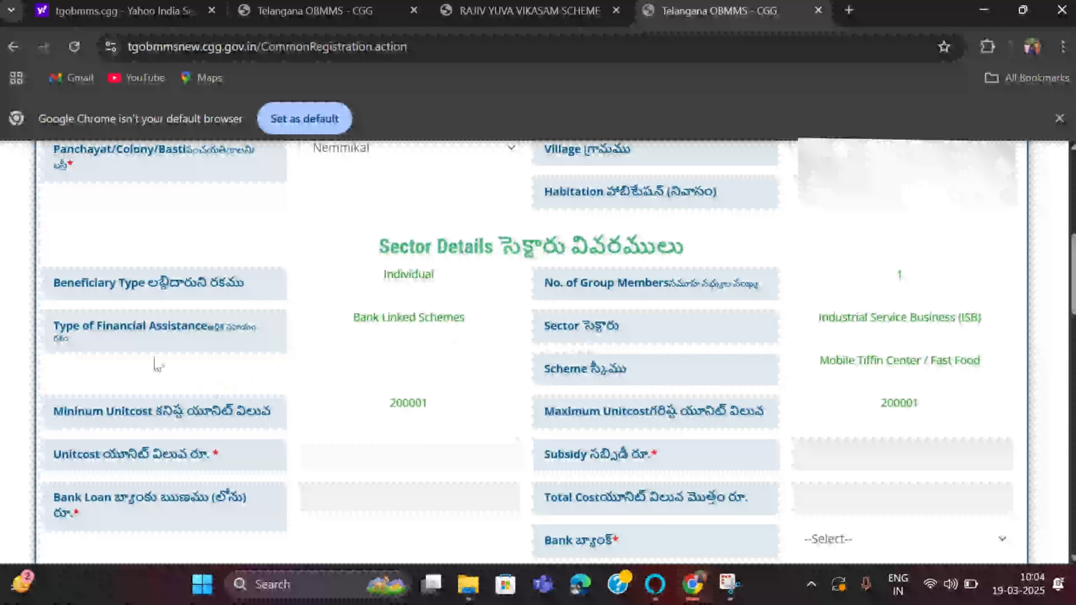
- Enter unit cost 200001 so subsidy 120000, bank loan 80001 and total 200001 fill in
scroll(694, 344, down, 4)
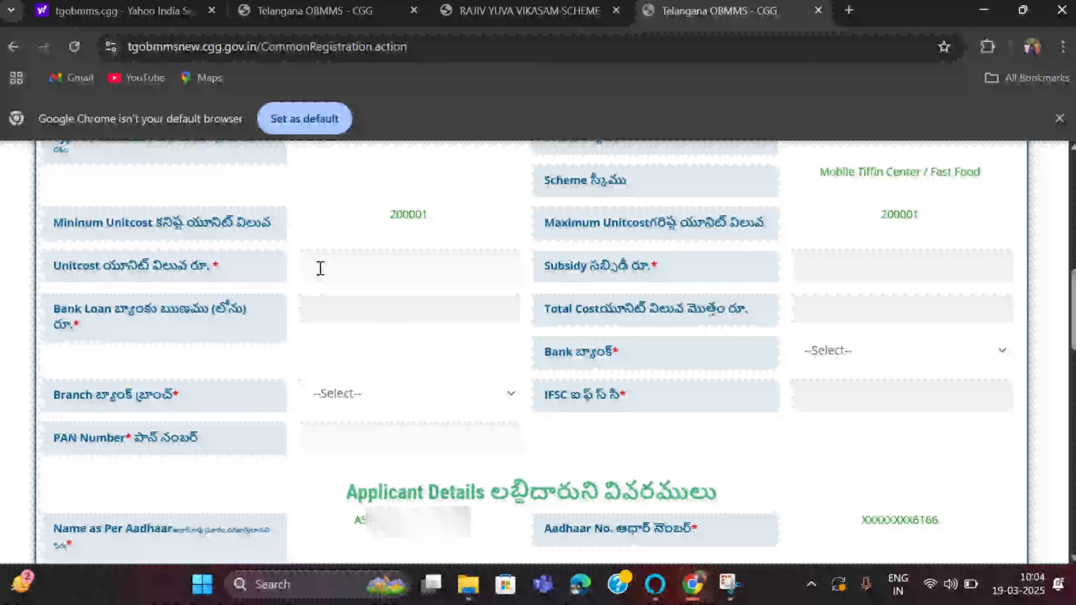
click(321, 268)
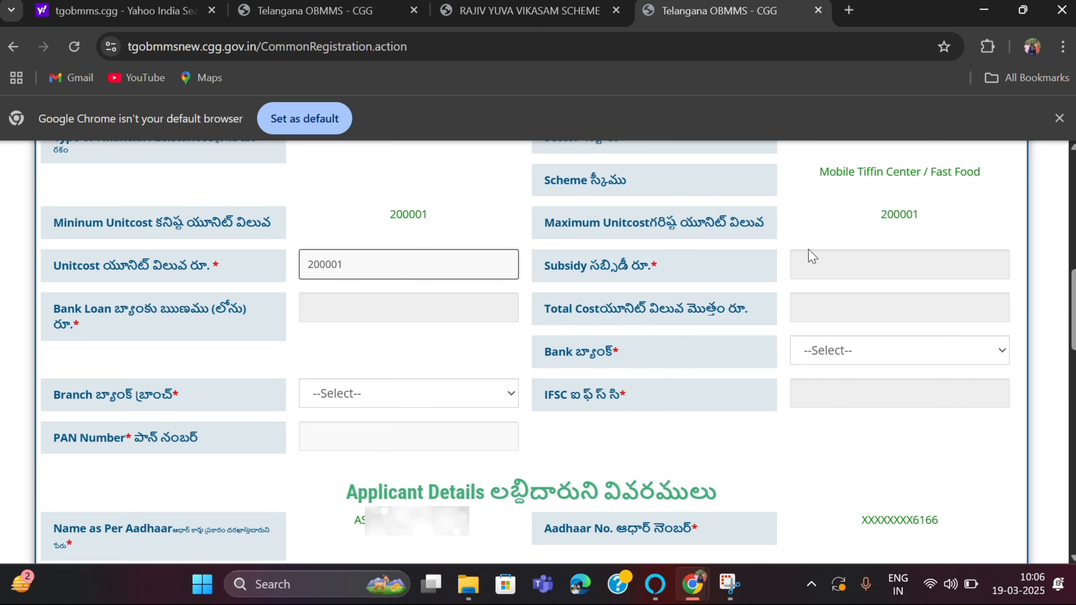
click(822, 266)
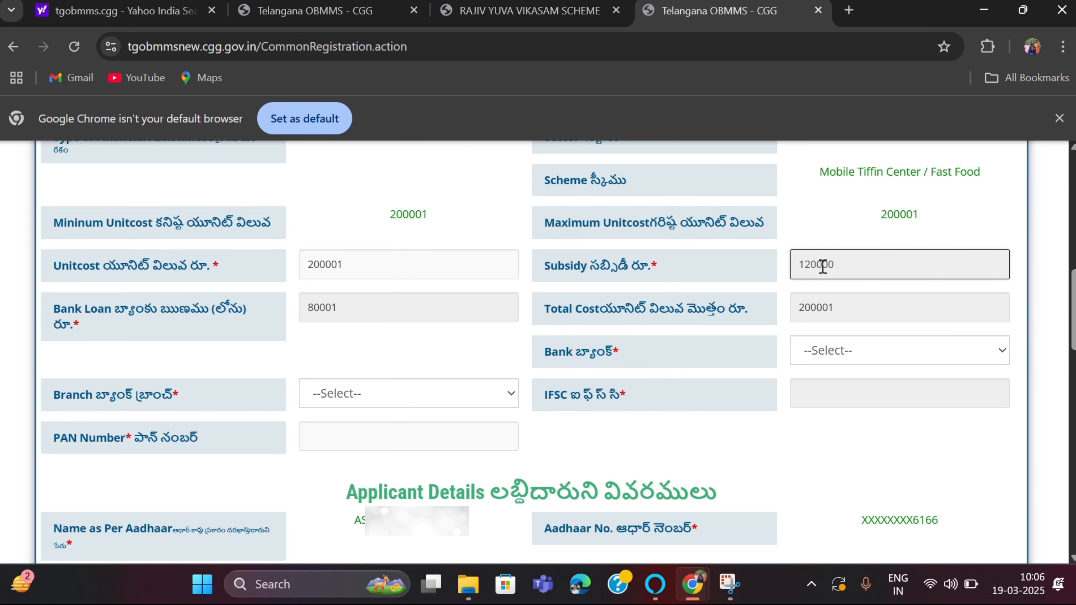
scroll(649, 367, down, 1)
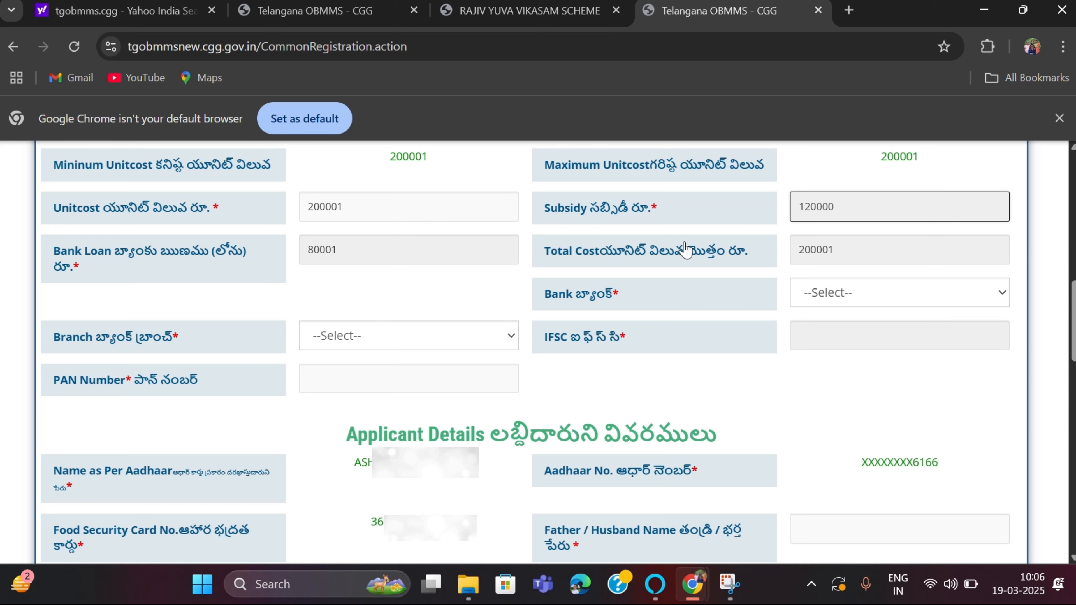
- Select STATE BANK OF INDIA, ATMAKUR branch (IFSC SBIN0008810), and enter the applicant's PAN number
click(954, 299)
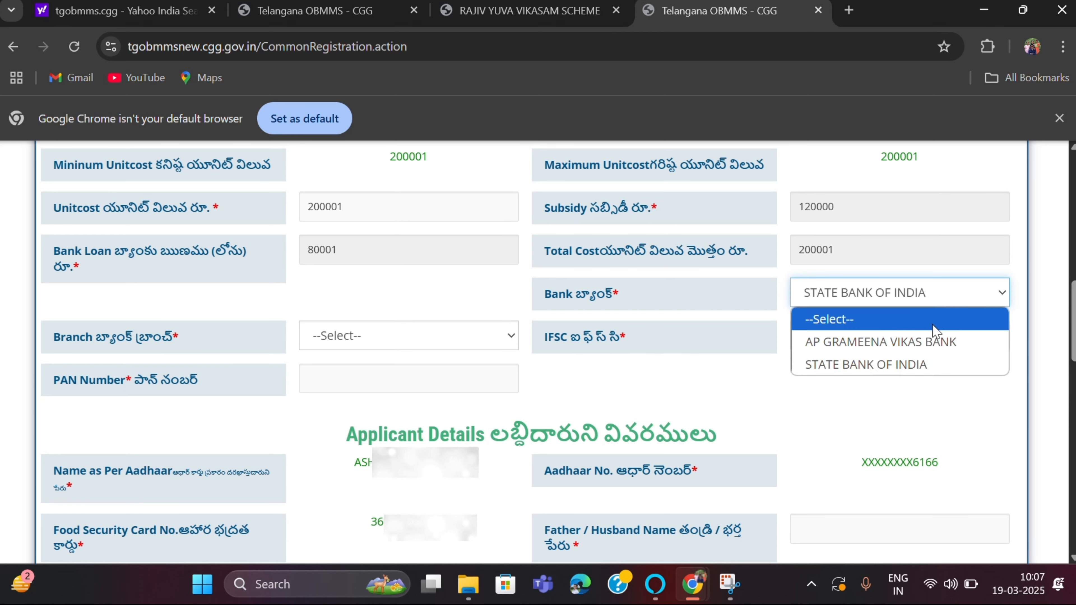
click(926, 341)
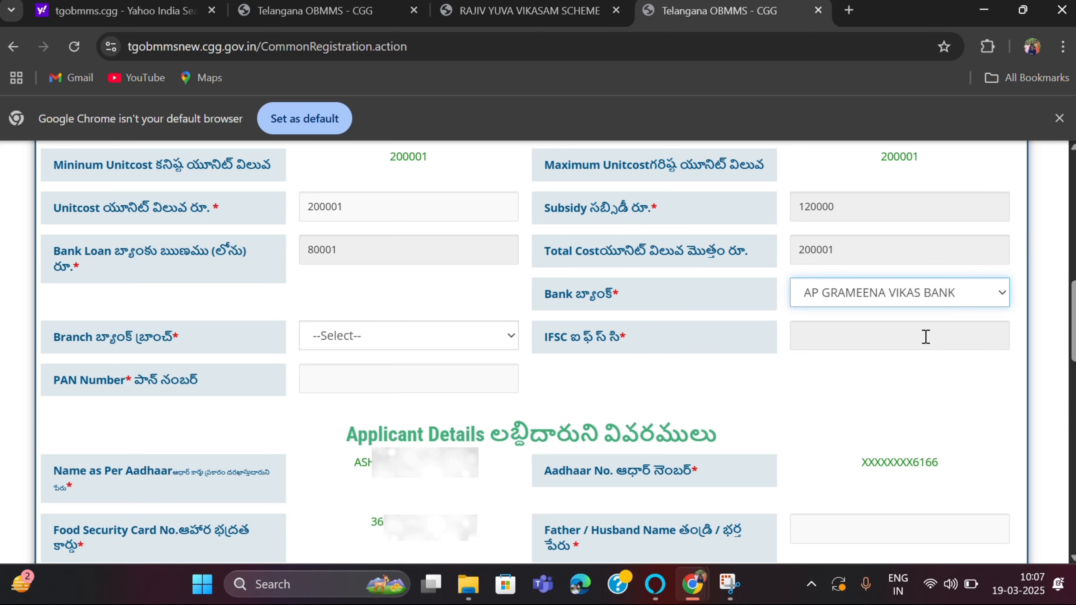
click(980, 292)
click(936, 365)
click(477, 345)
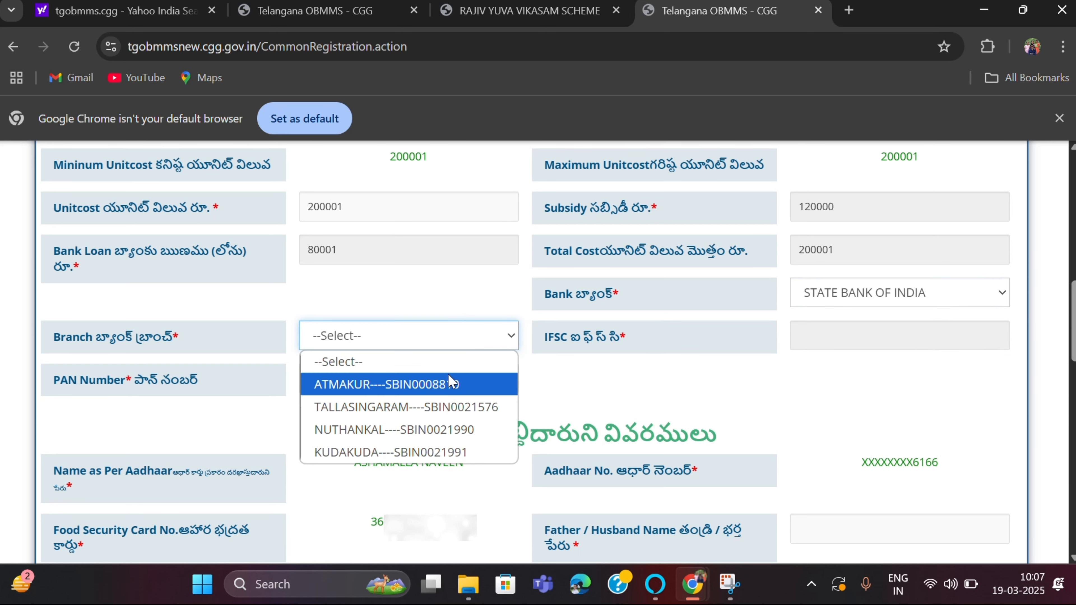
click(414, 384)
click(361, 379)
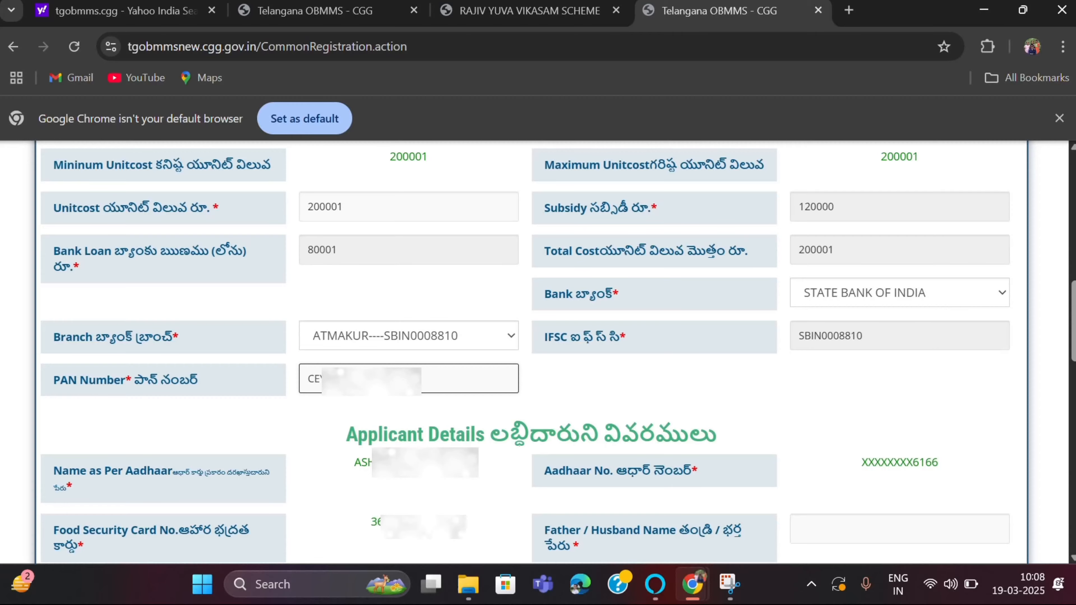
scroll(418, 424, down, 3)
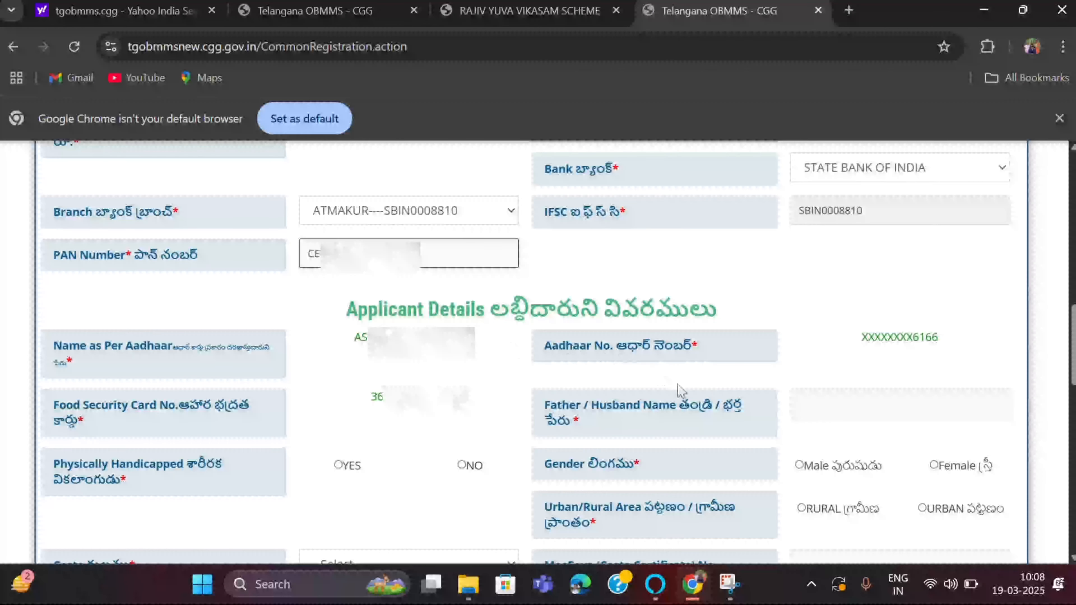
- Enter the father/husband name and mark the applicant not handicapped, male and RURAL
scroll(684, 392, down, 2)
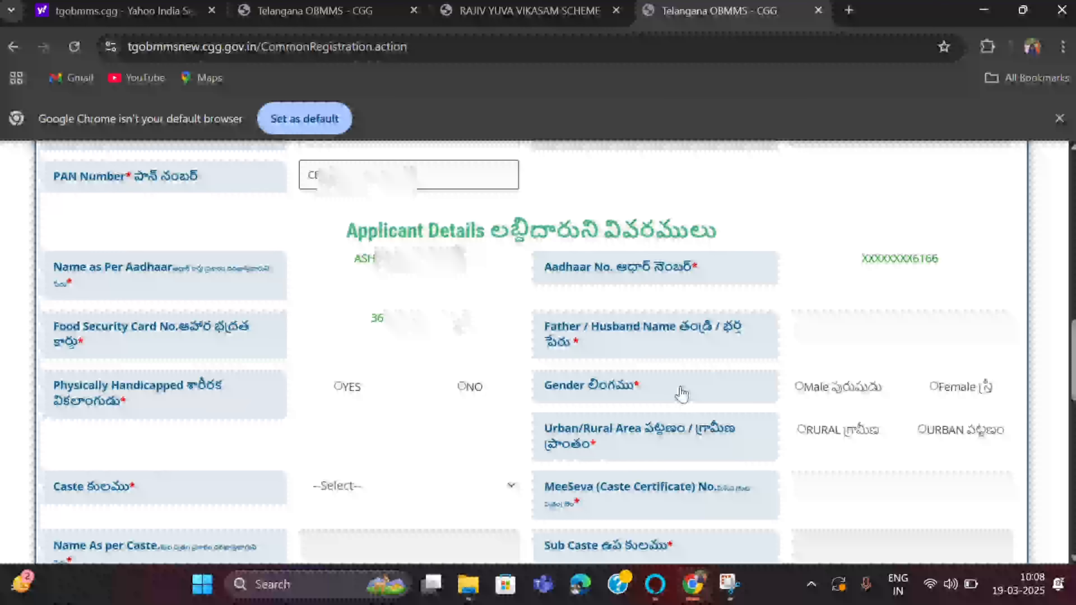
scroll(845, 378, down, 1)
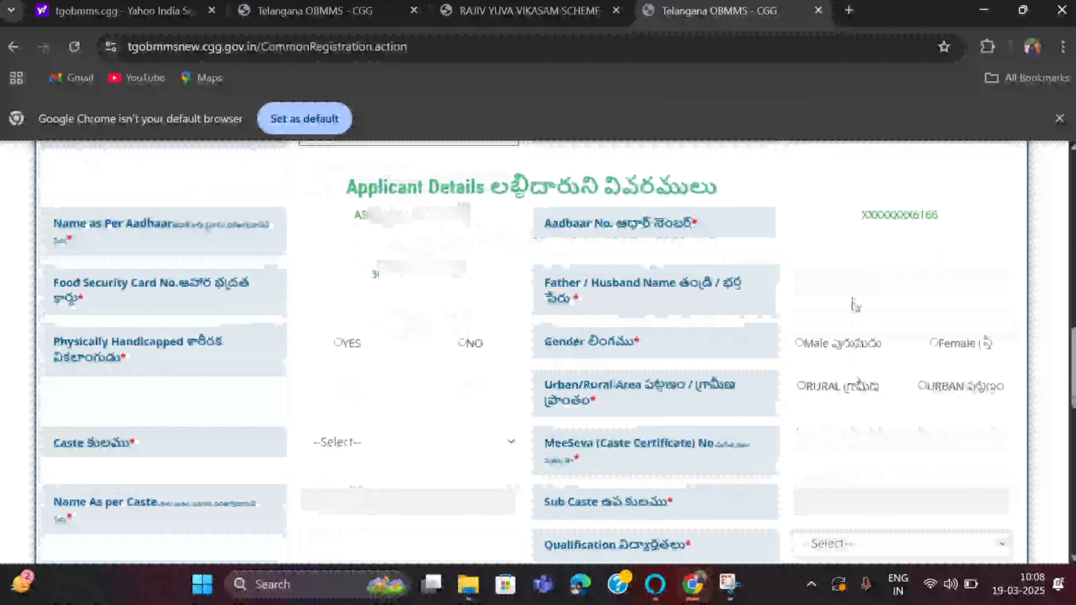
click(857, 284)
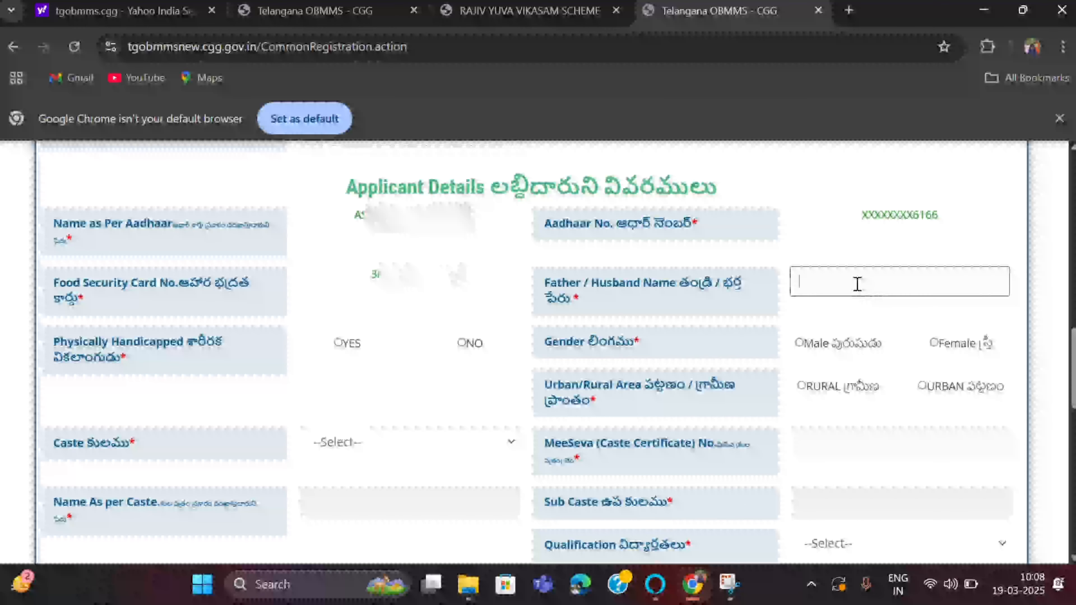
text(A)
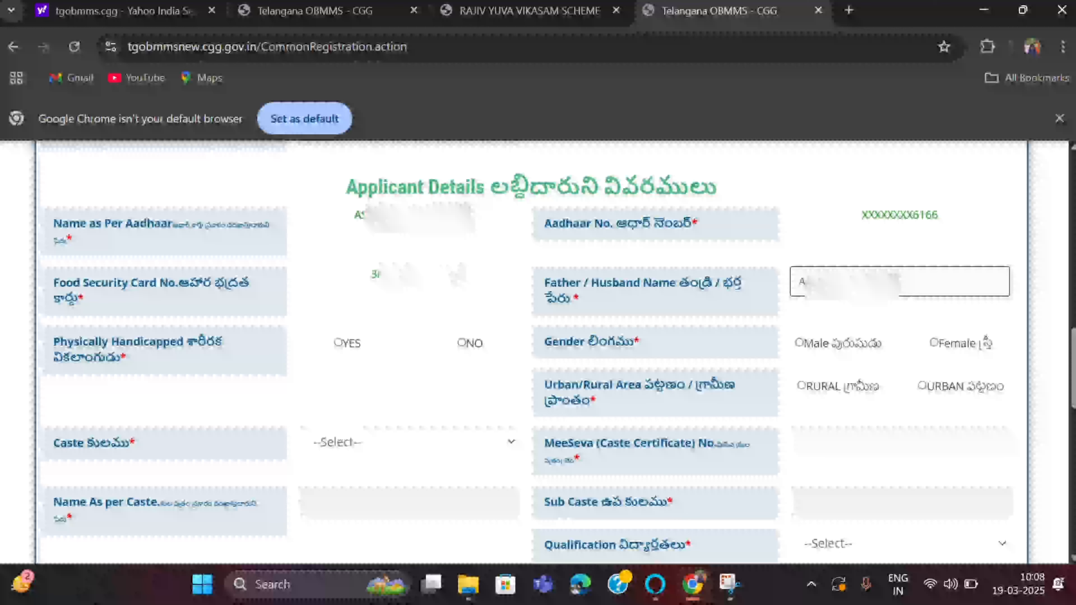
text(U)
click(462, 344)
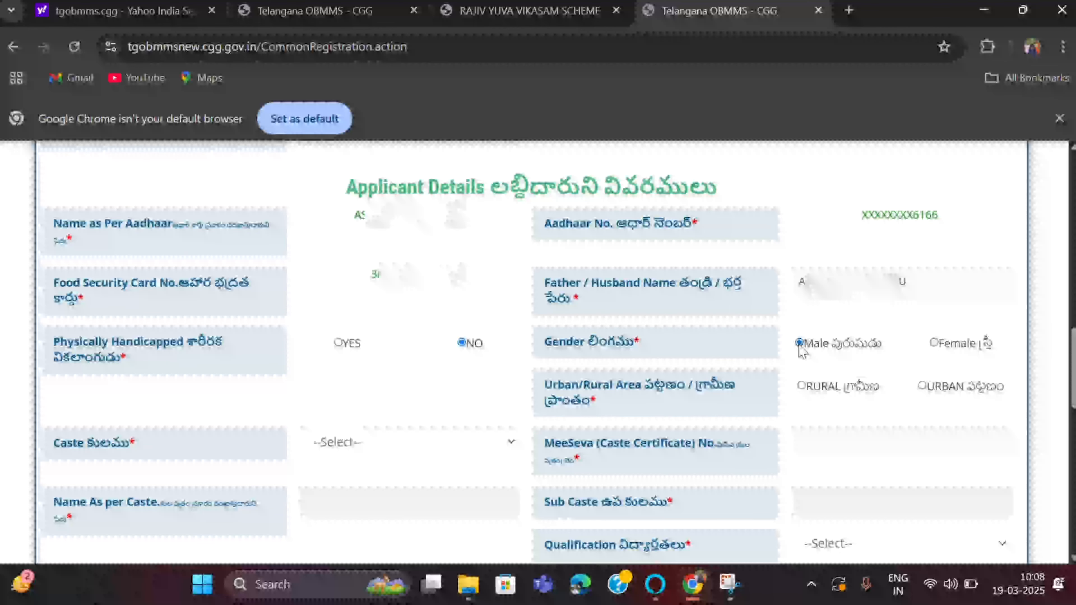
scroll(801, 351, down, 2)
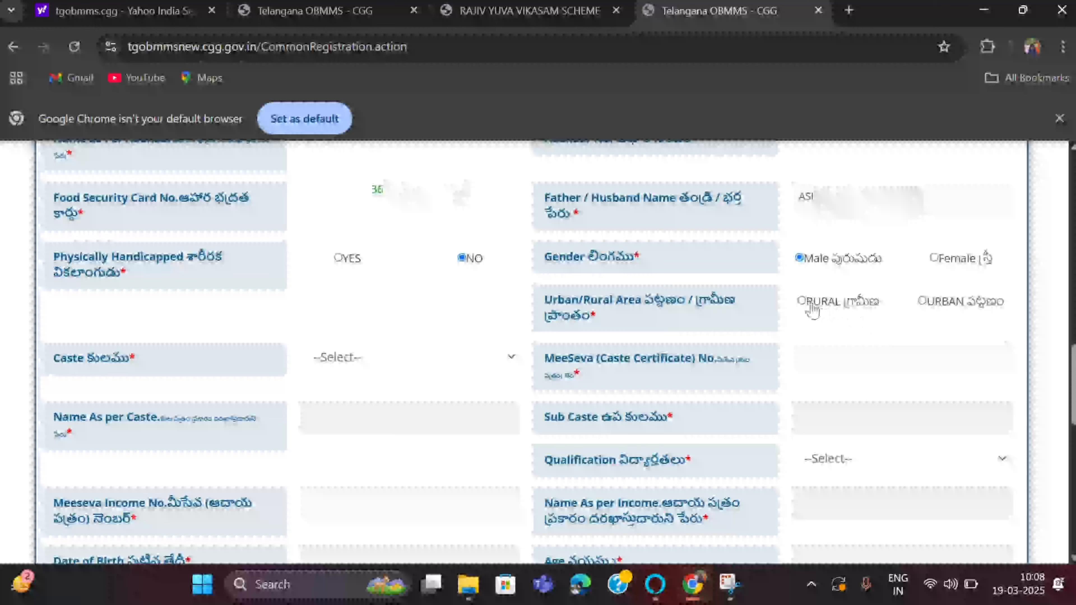
click(802, 302)
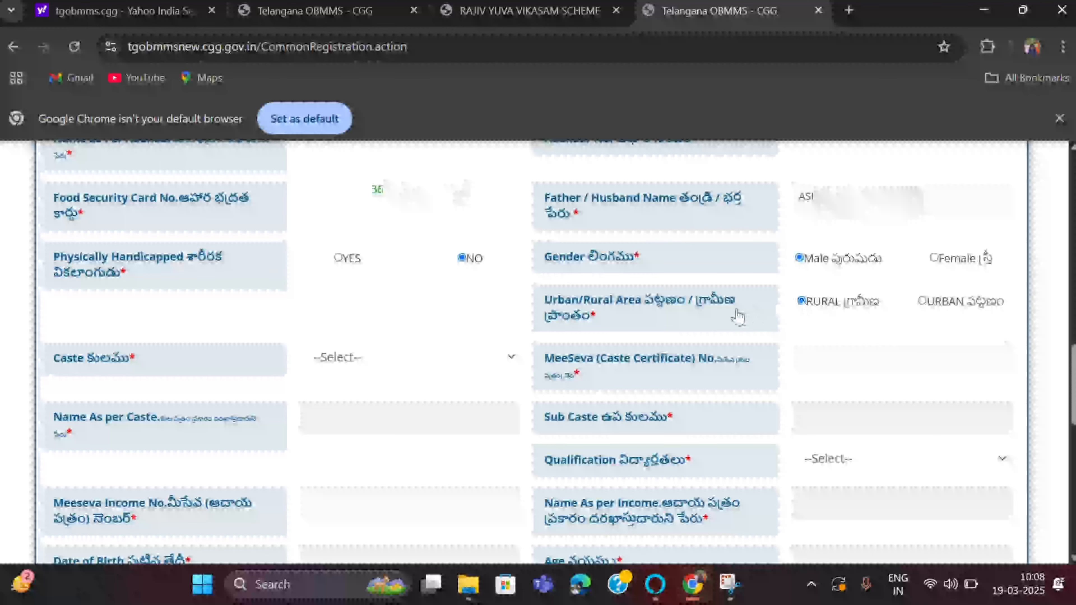
scroll(800, 337, down, 1)
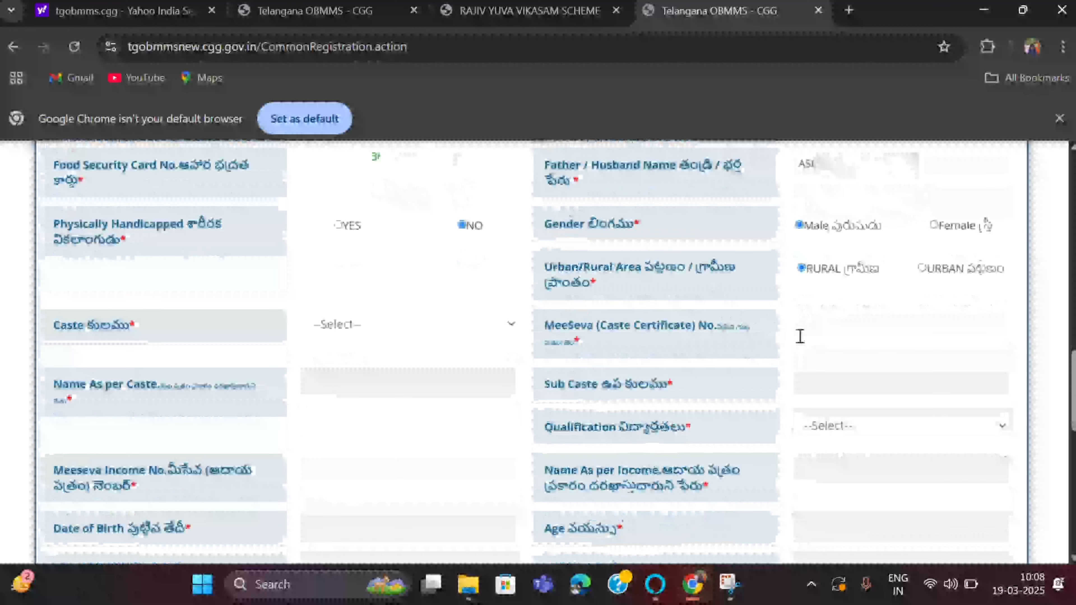
- Set caste to SC and fill in the caste certificate number and name as per caste
click(511, 331)
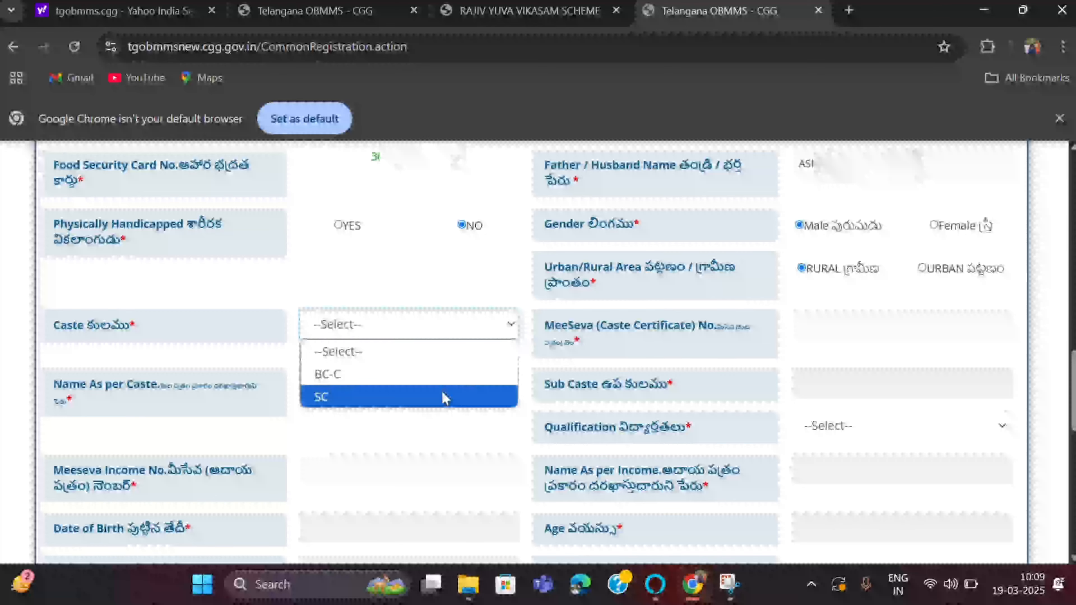
click(443, 391)
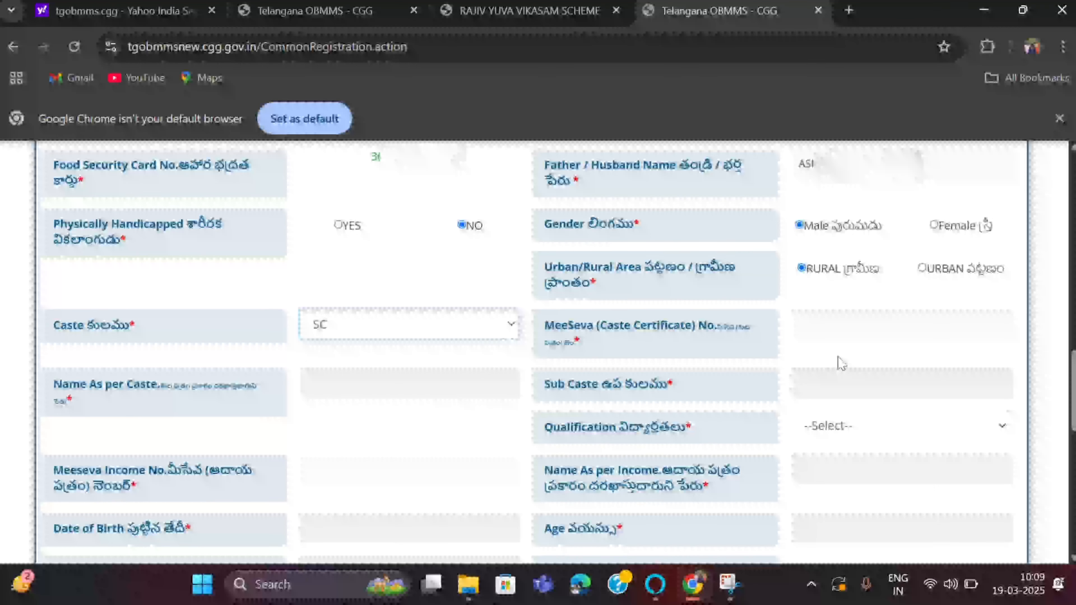
click(843, 315)
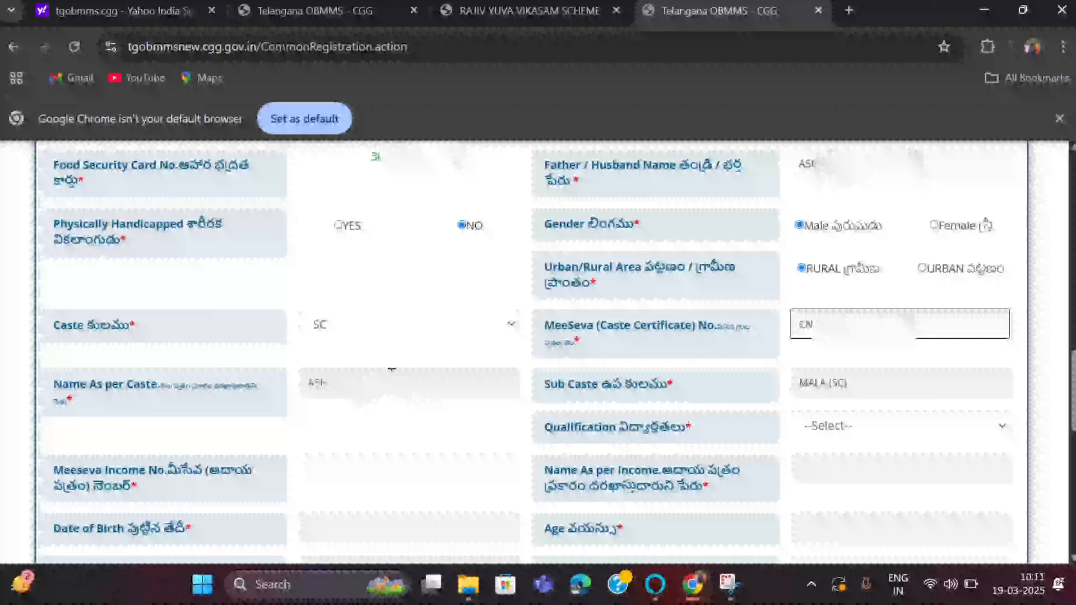
click(392, 369)
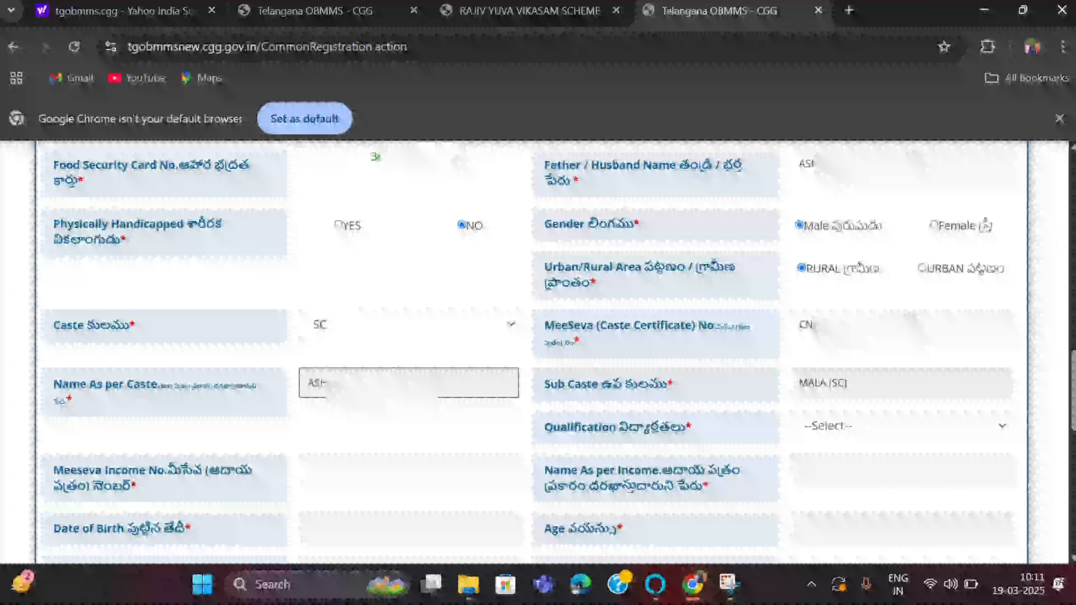
scroll(906, 387, down, 2)
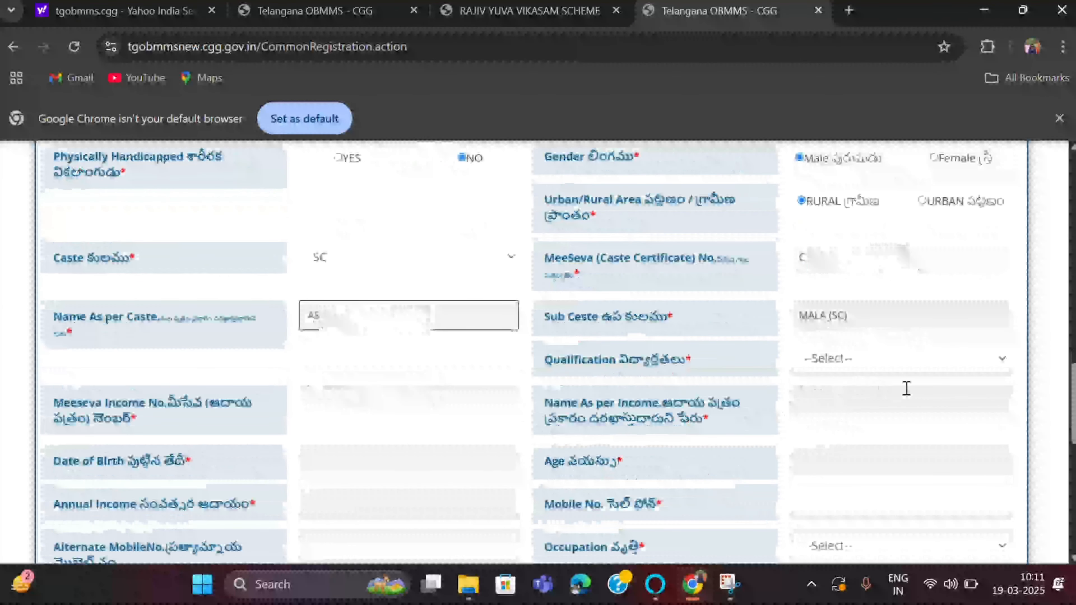
- Set qualification to P.G and fetch income details from the Meeseva income number
click(1002, 360)
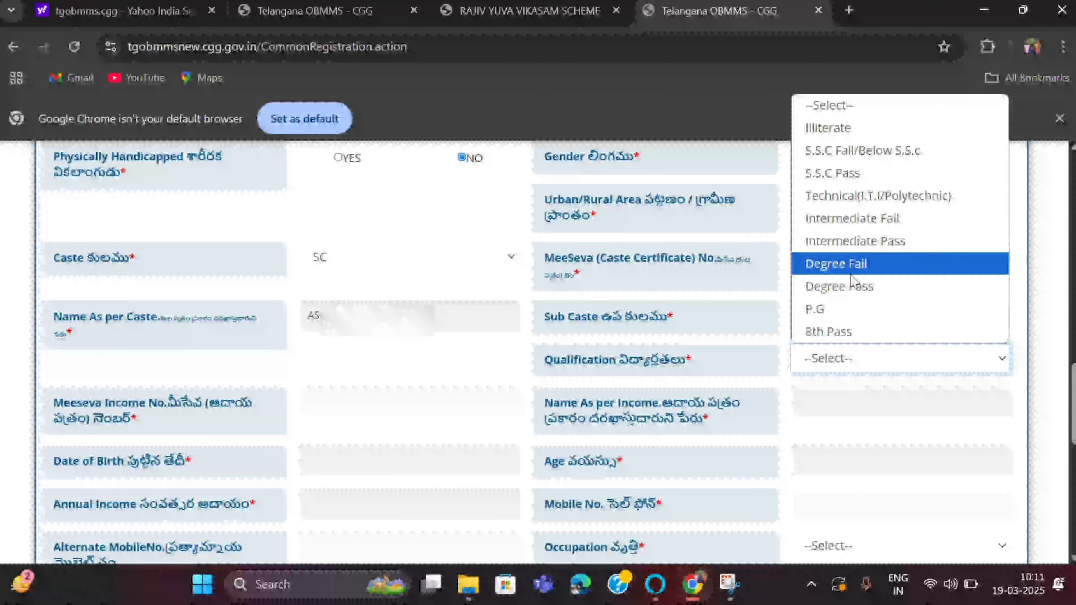
click(830, 313)
scroll(415, 350, down, 1)
click(415, 350)
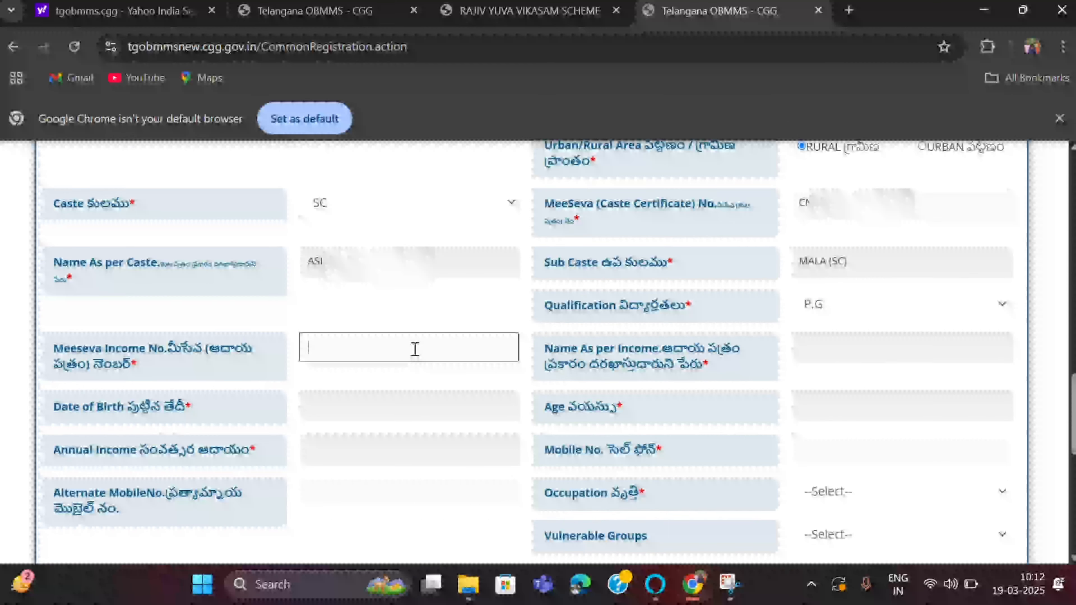
text(IC0)
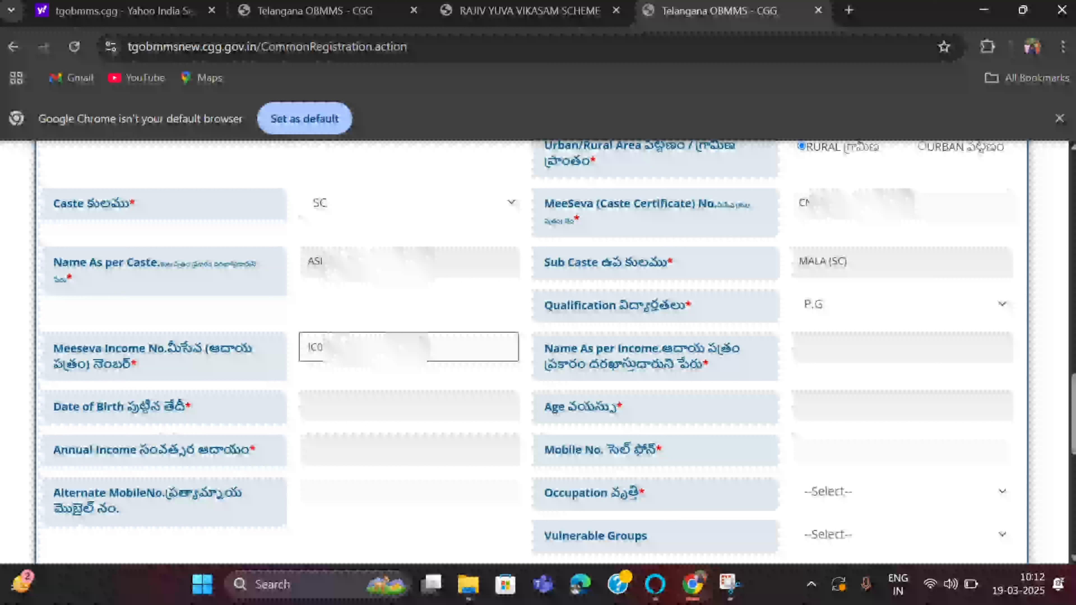
click(475, 381)
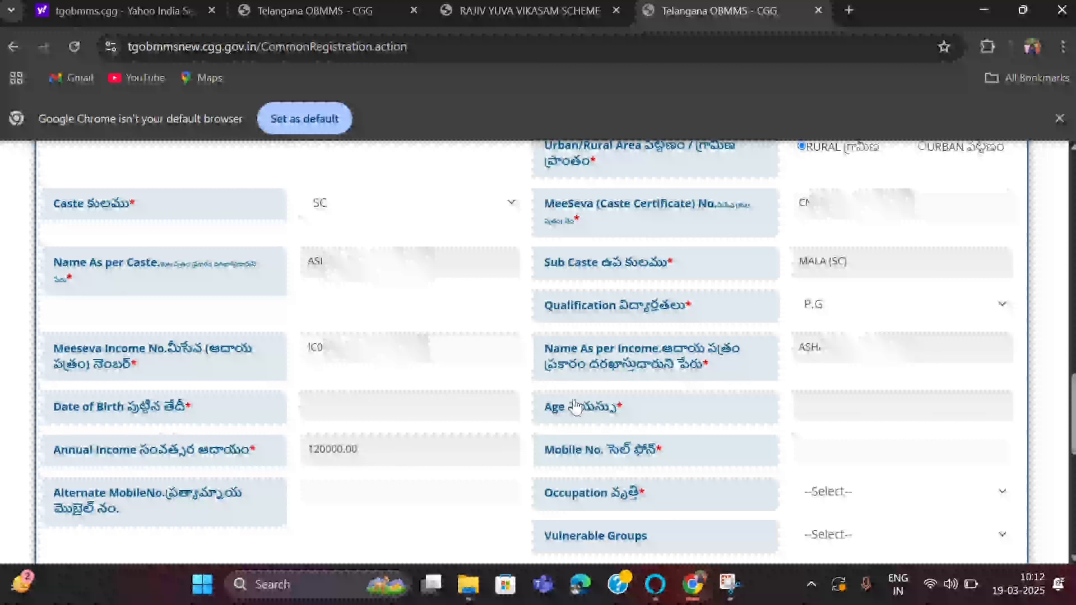
click(385, 407)
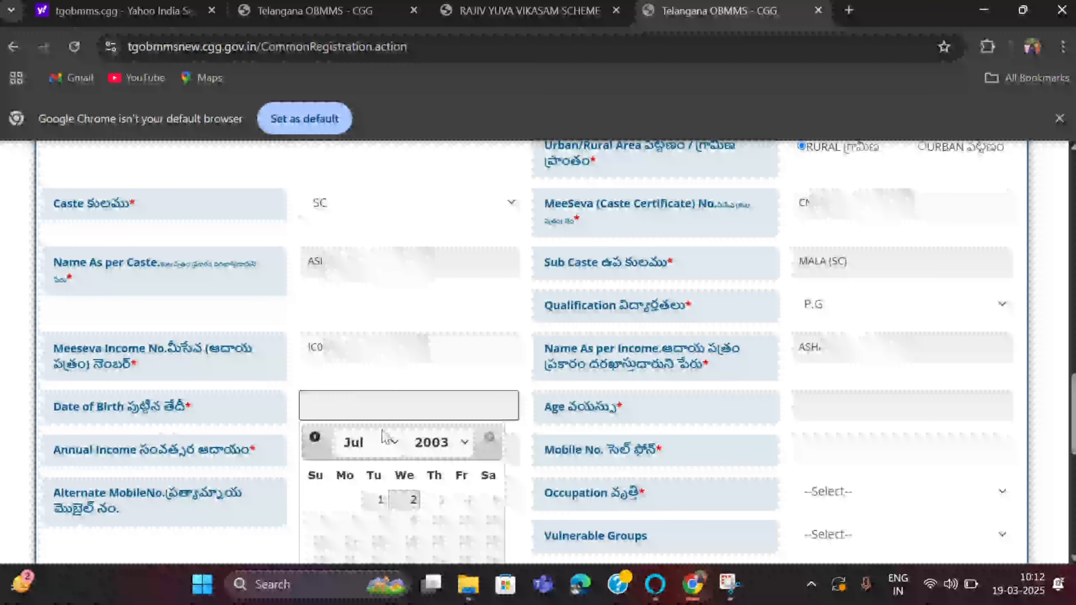
click(453, 442)
click(441, 292)
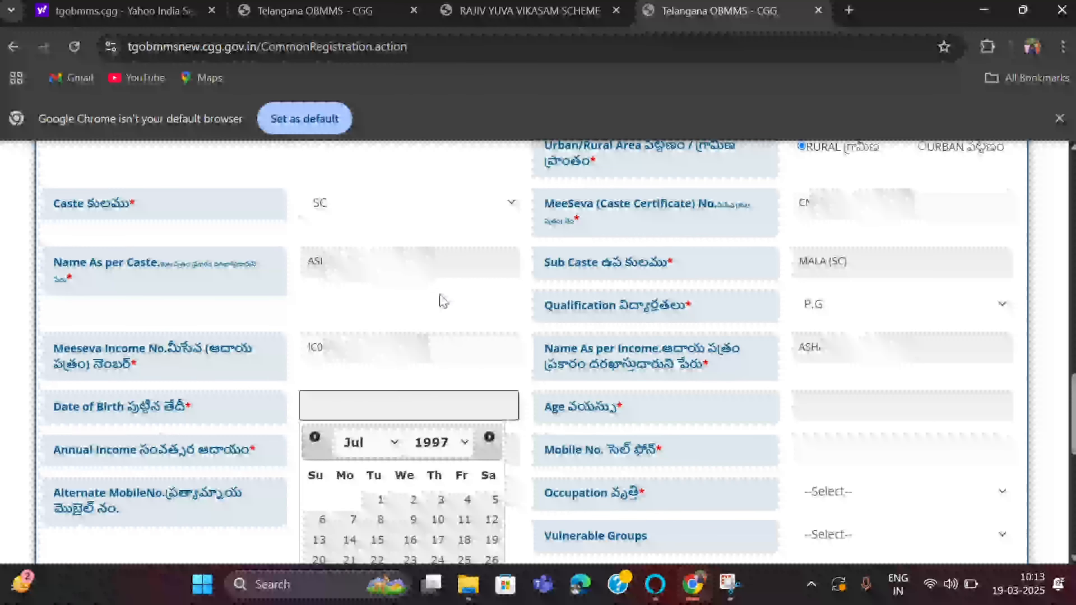
click(398, 444)
click(356, 333)
scroll(380, 466, down, 1)
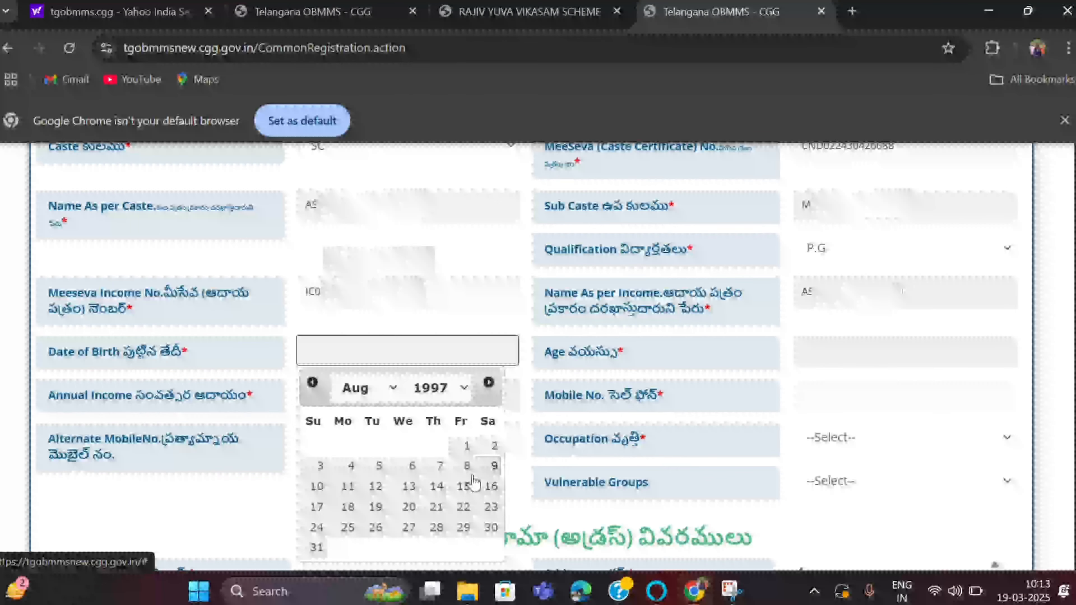
click(377, 488)
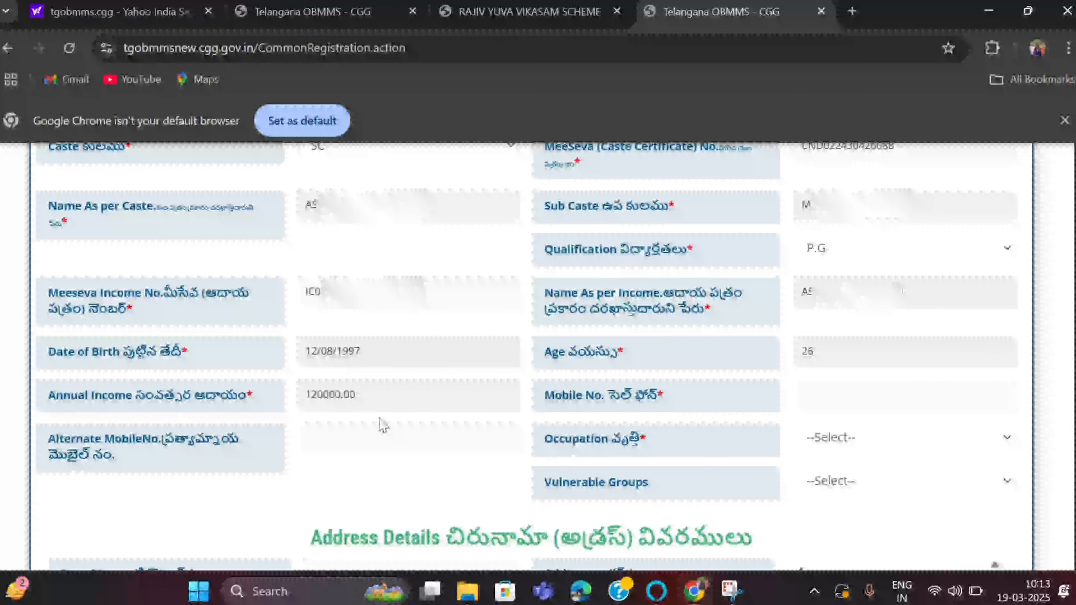
scroll(693, 419, down, 2)
- Enter the applicant's mobile number and alternate mobile number
click(812, 292)
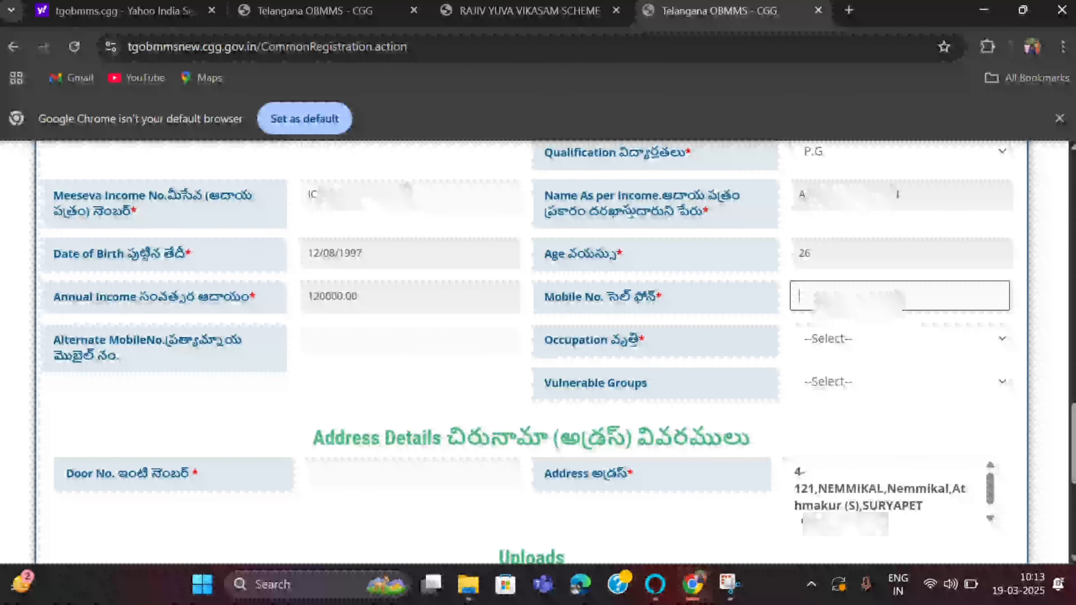
text(991)
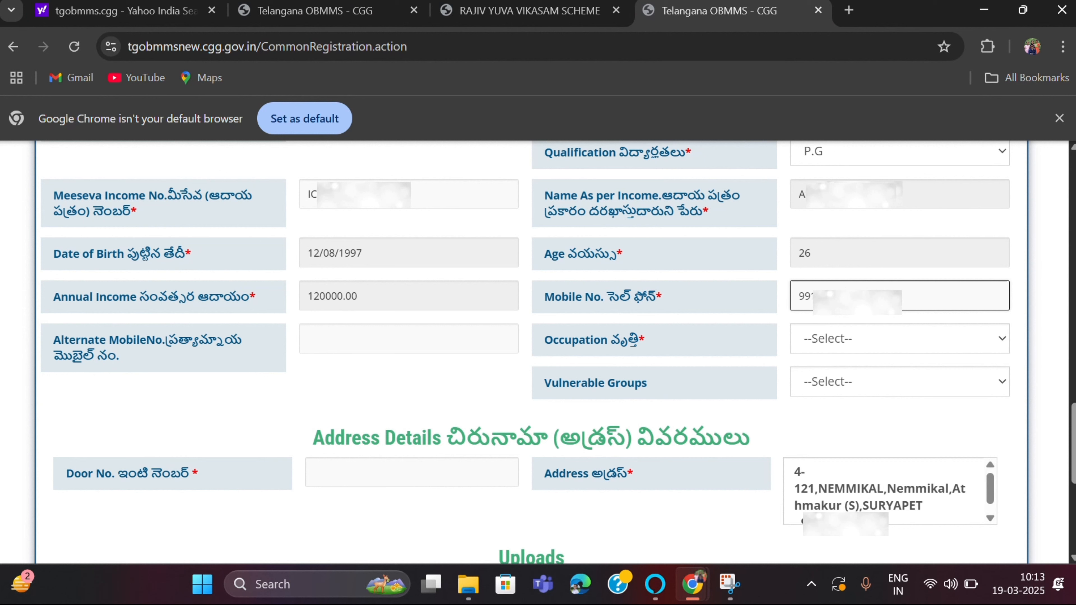
click(455, 339)
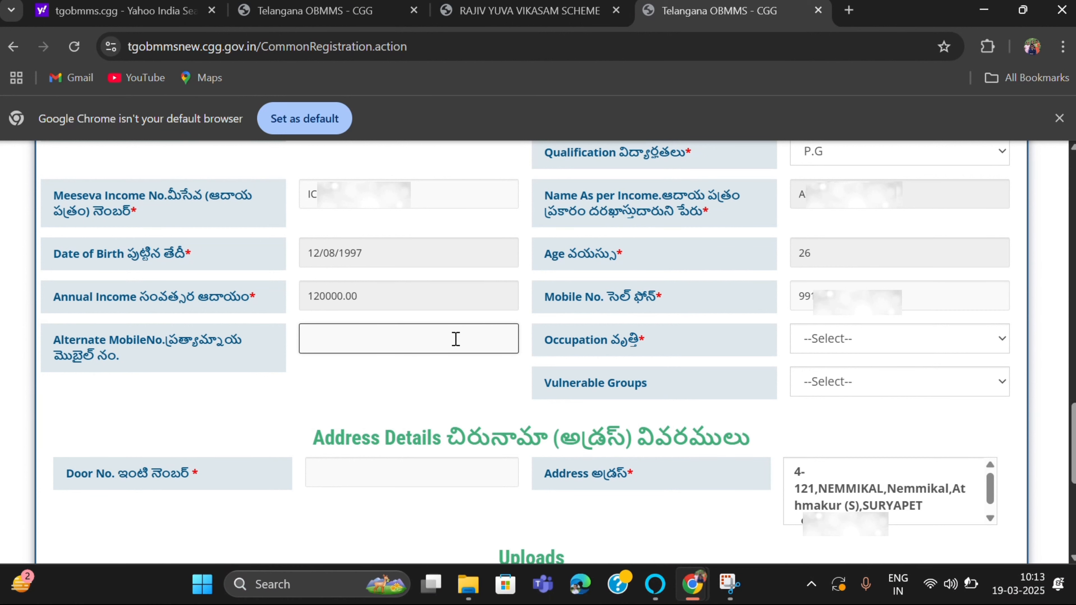
text(990)
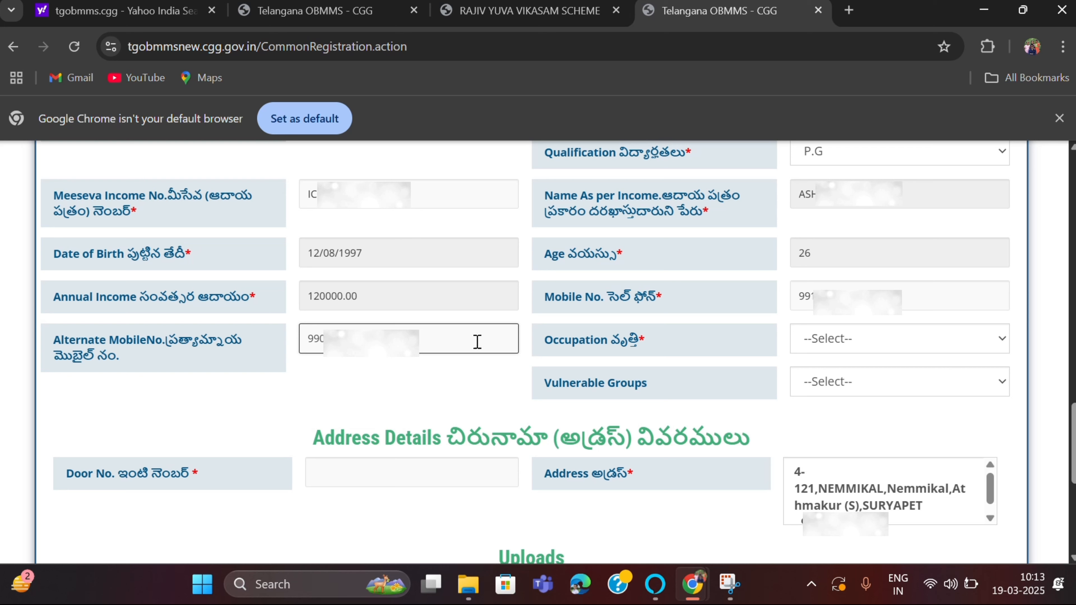
- Set Occupation and Vulnerable Groups to Others and enter the door number
click(966, 348)
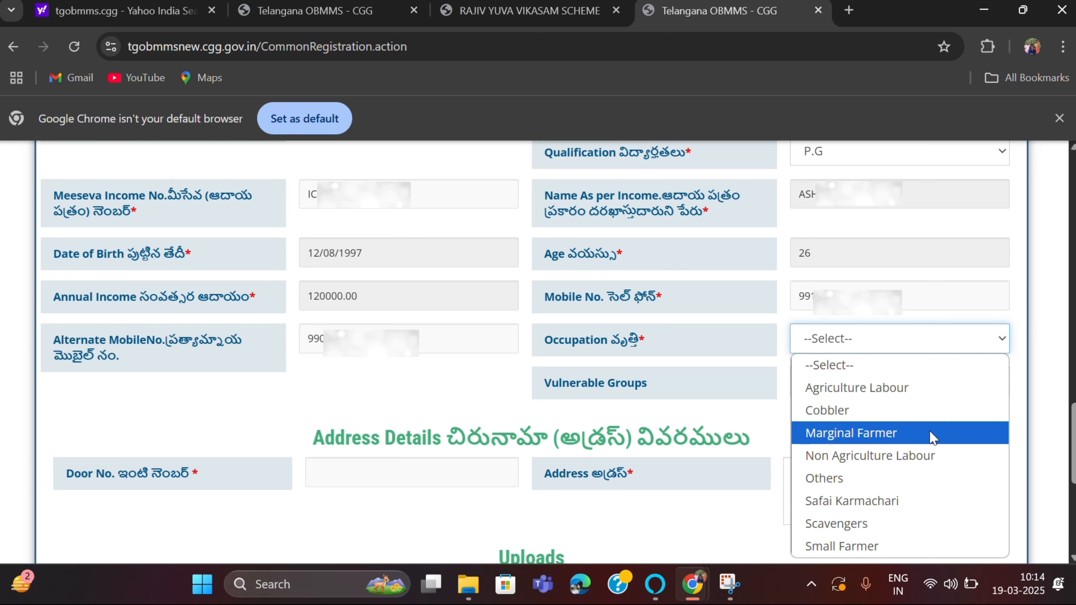
click(900, 479)
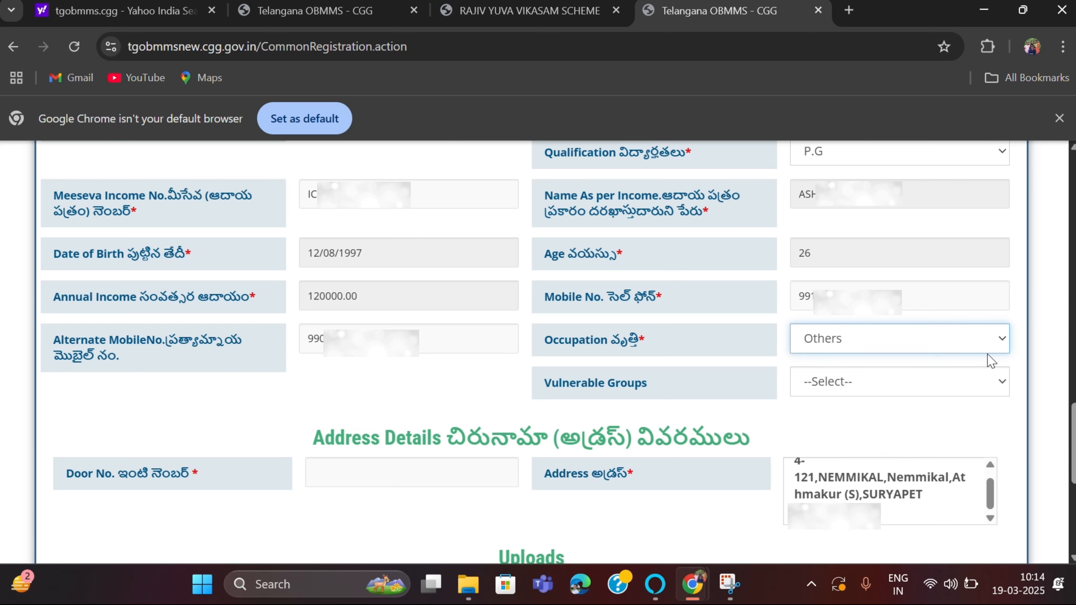
click(994, 382)
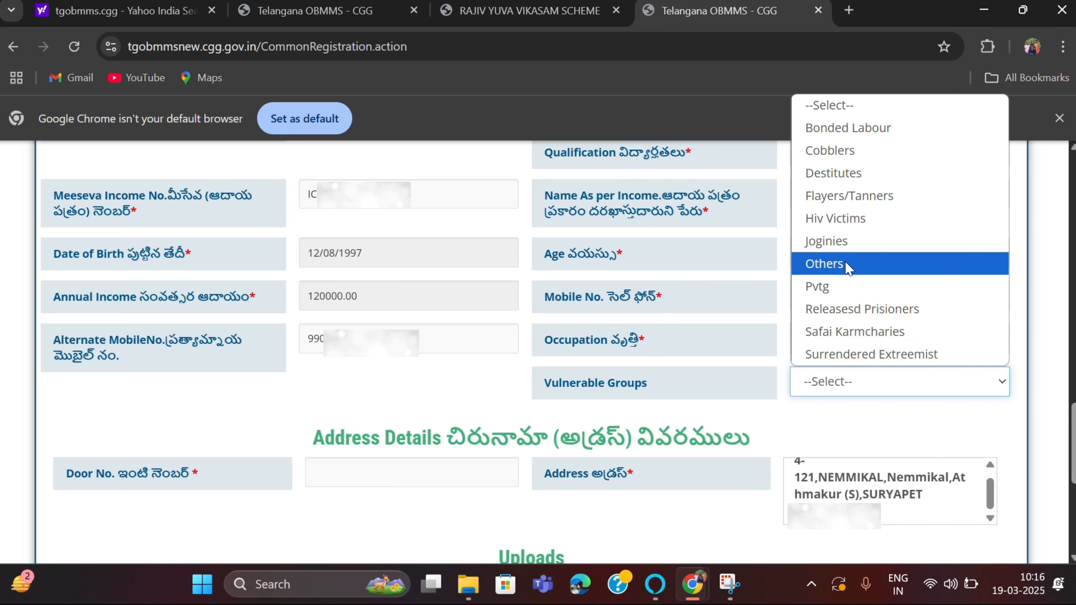
click(847, 263)
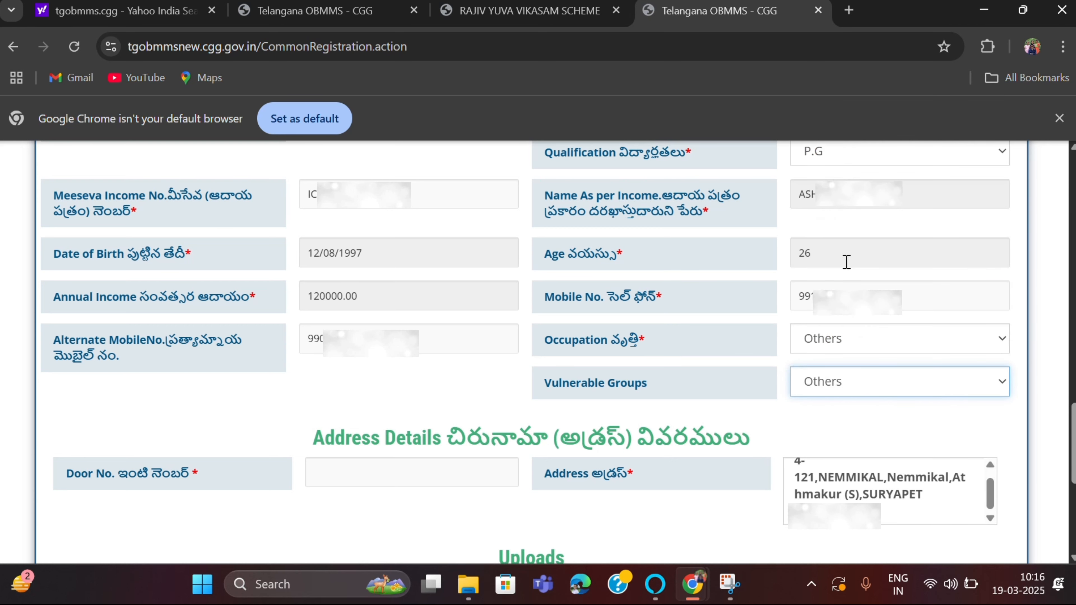
scroll(432, 221, down, 5)
click(432, 220)
text(4)
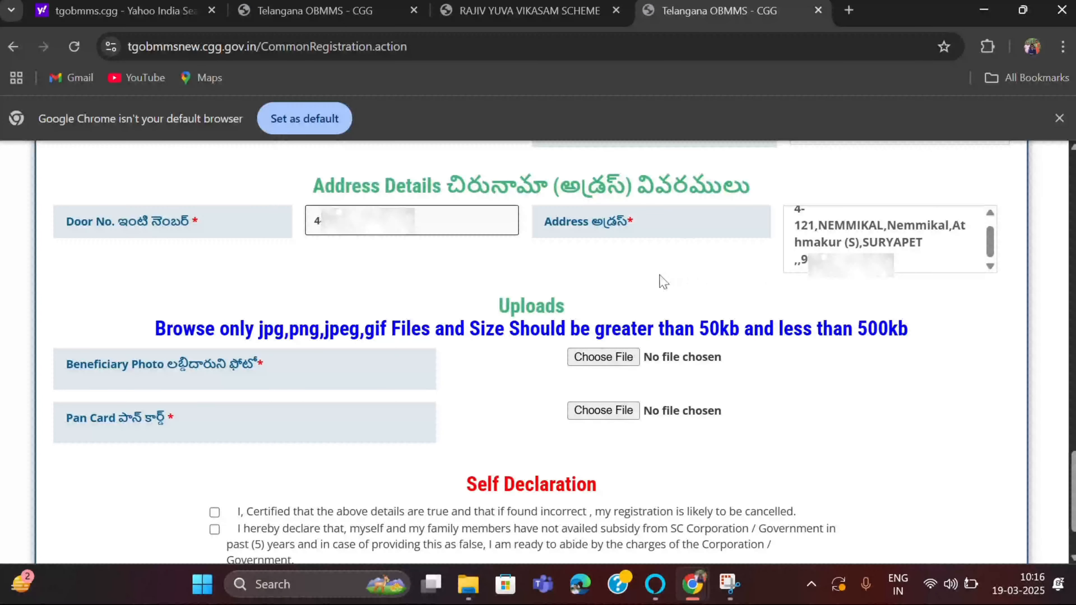
- Review the prefilled address and attach IMG20240619210056.jpg as the beneficiary photo
scroll(849, 245, up, 1)
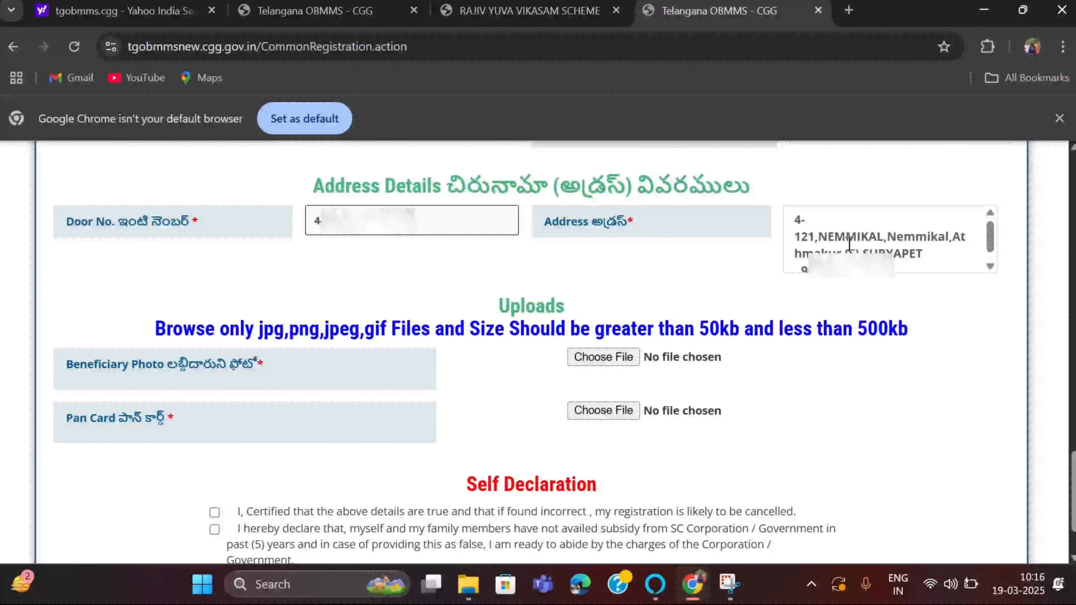
click(848, 245)
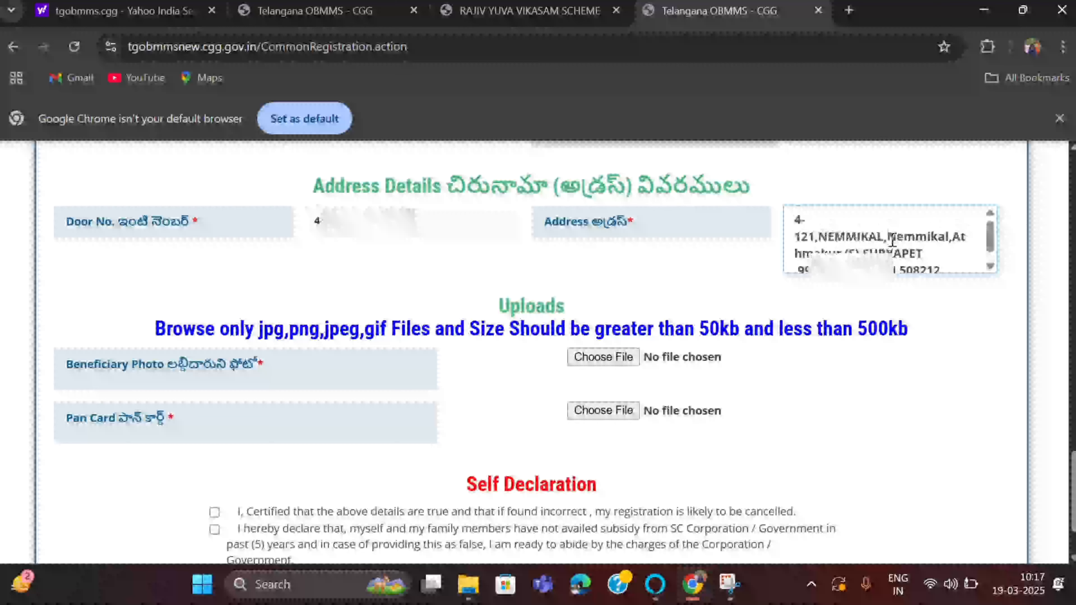
scroll(892, 241, down, 3)
click(602, 275)
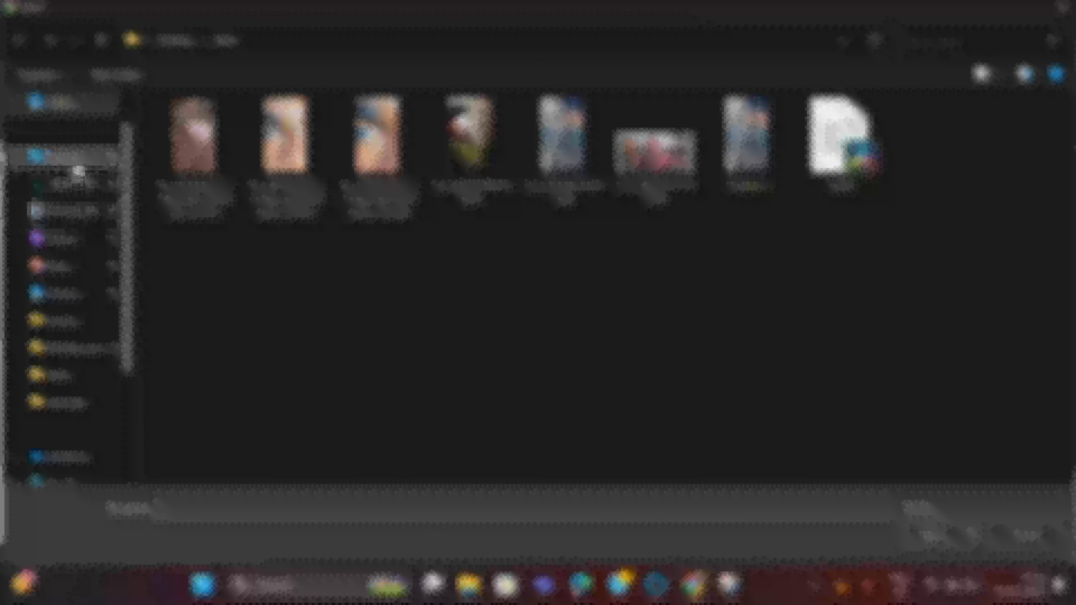
click(72, 156)
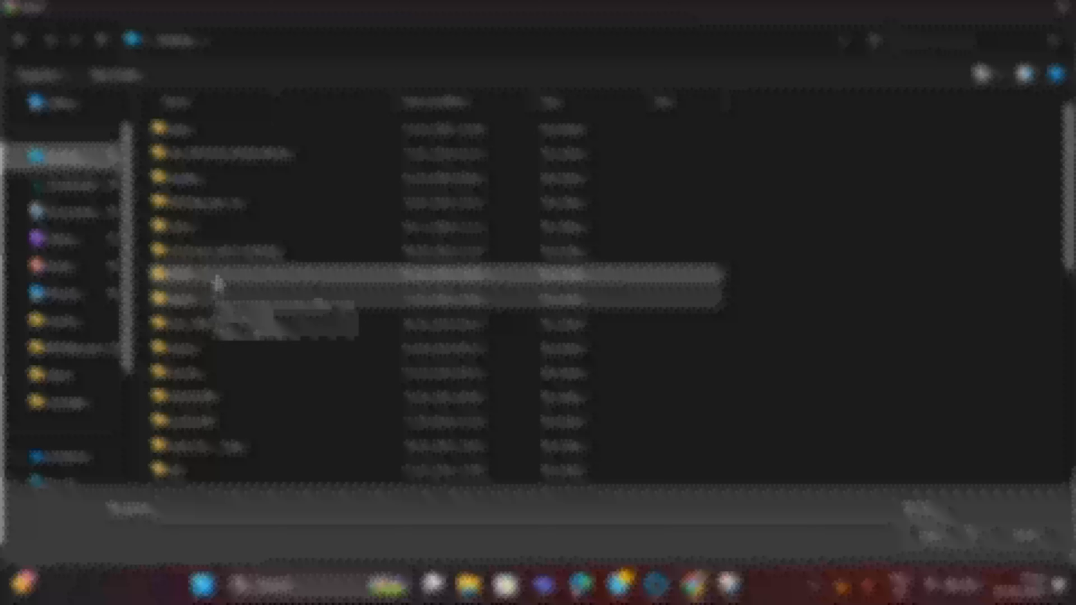
double_click(217, 282)
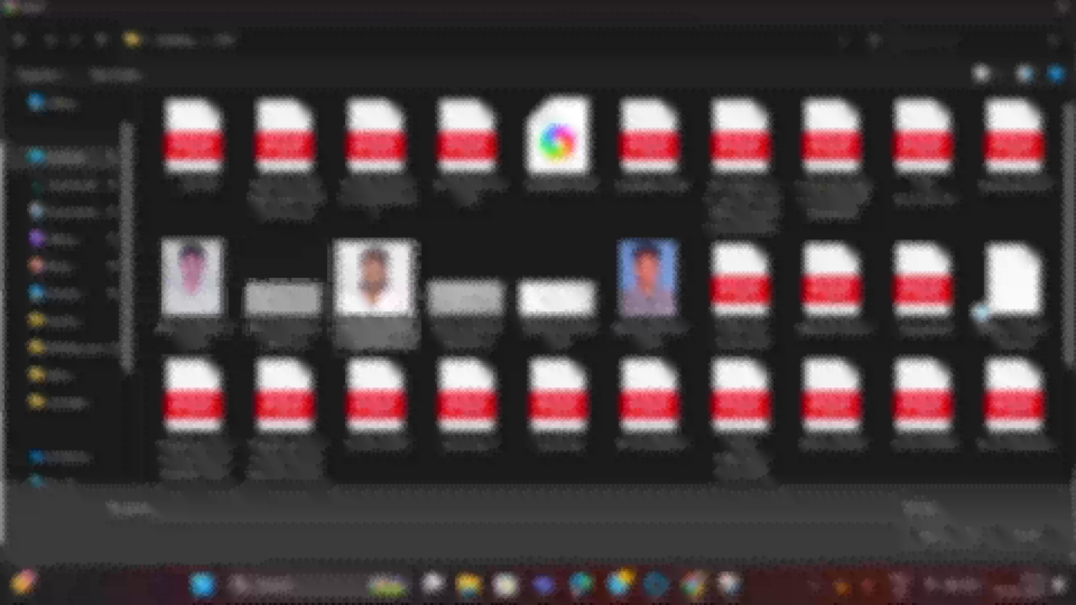
scroll(217, 282, down, 2)
scroll(558, 263, up, 2)
click(648, 288)
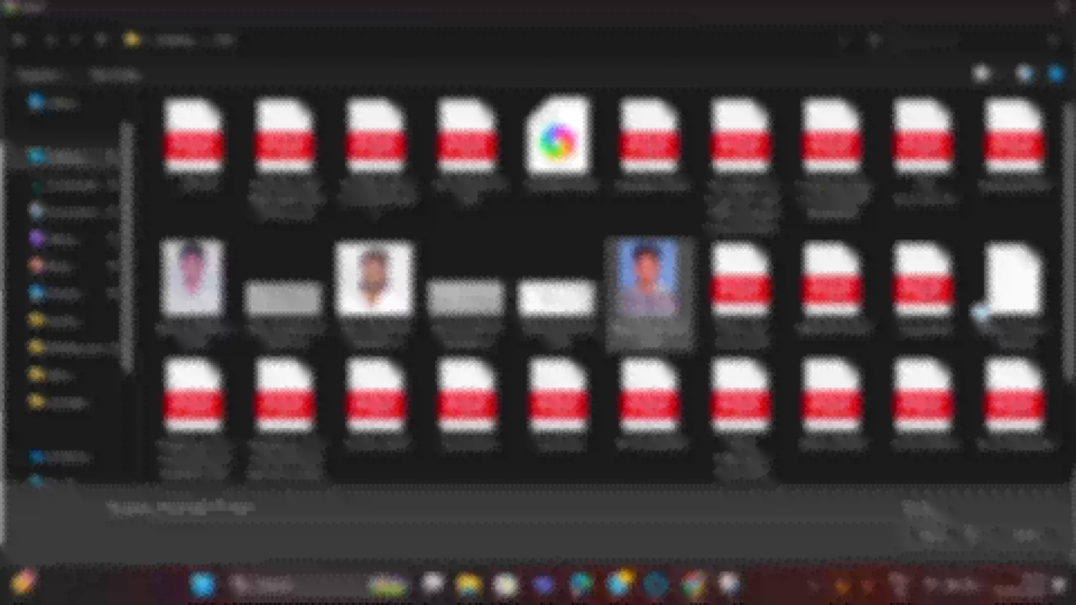
click(934, 535)
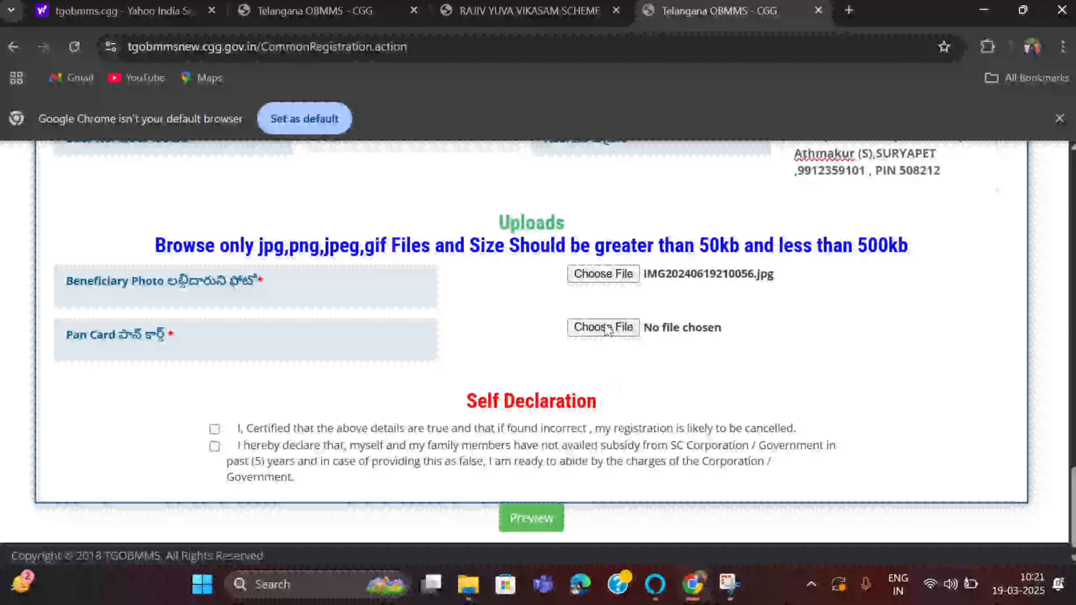
- Attach the PAN card image and tick the first self-declaration checkbox
click(606, 329)
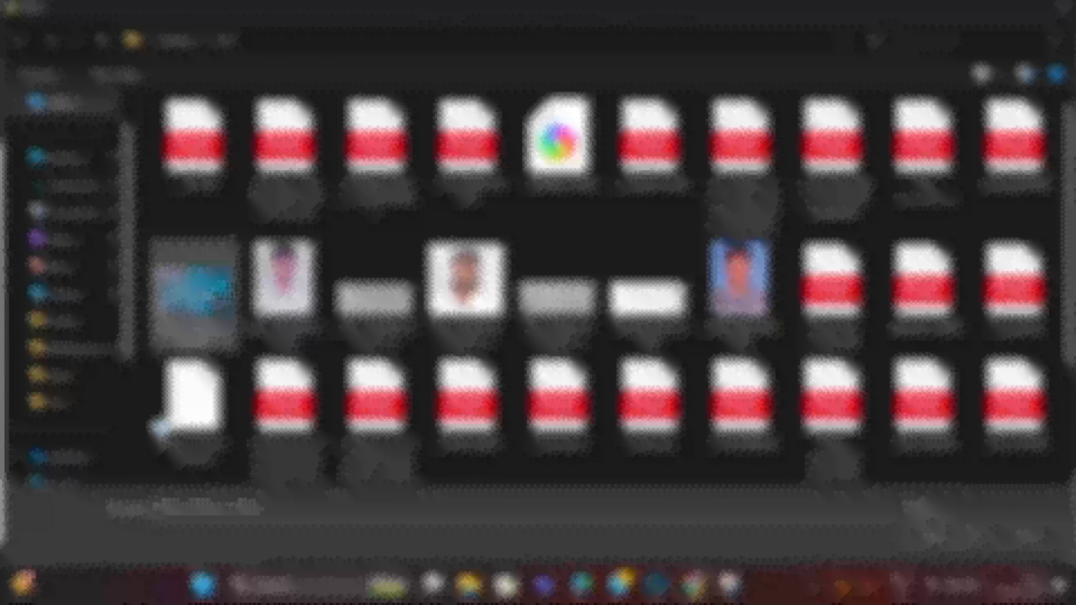
click(941, 537)
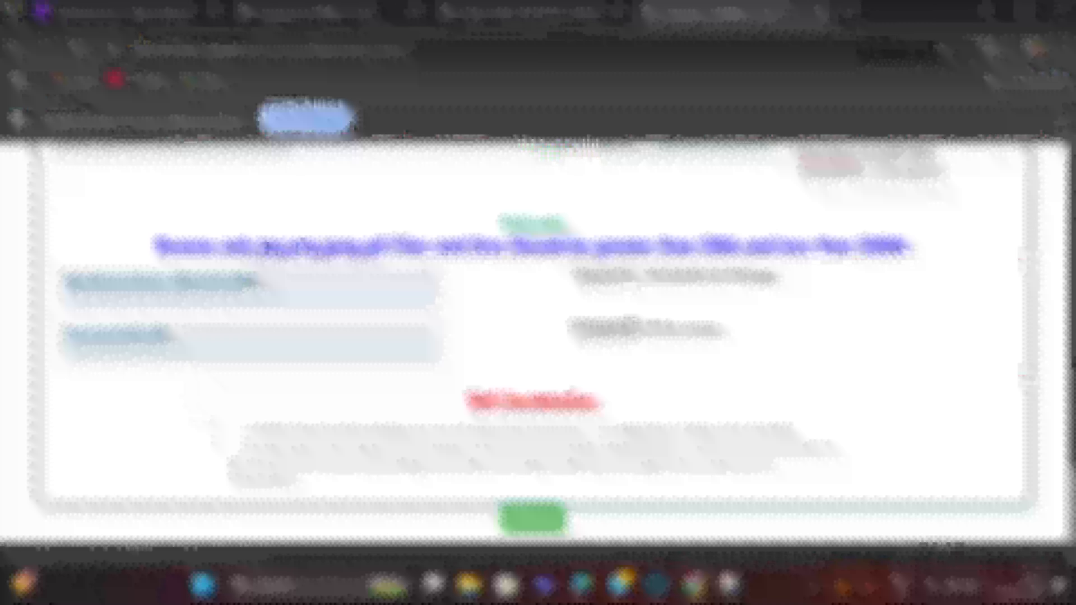
click(213, 426)
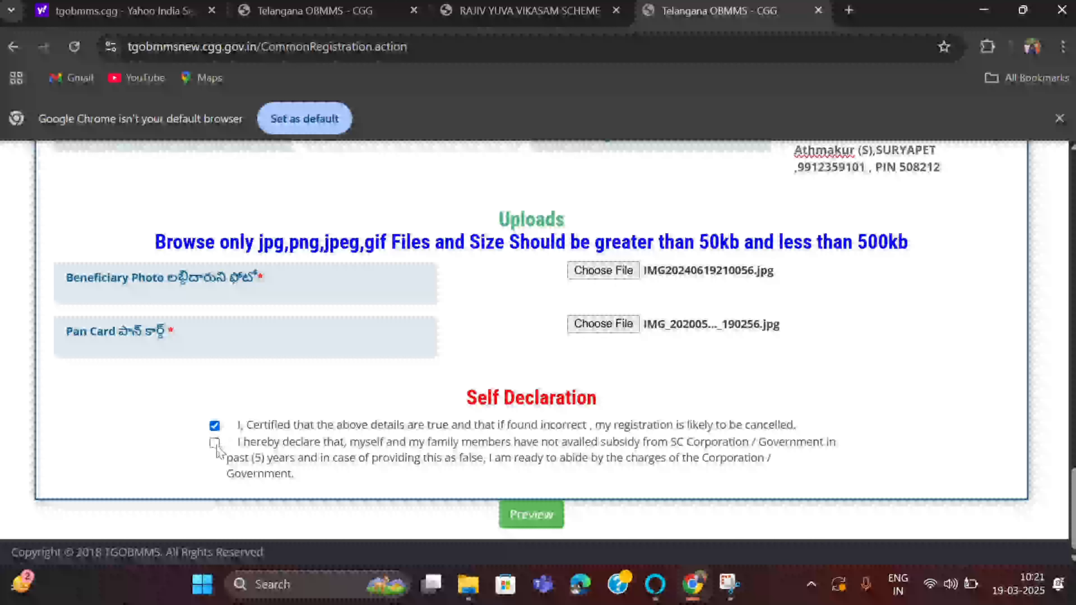
- Tick the second self-declaration, review the preview with beneficiary photo and PAN card, and submit
click(214, 443)
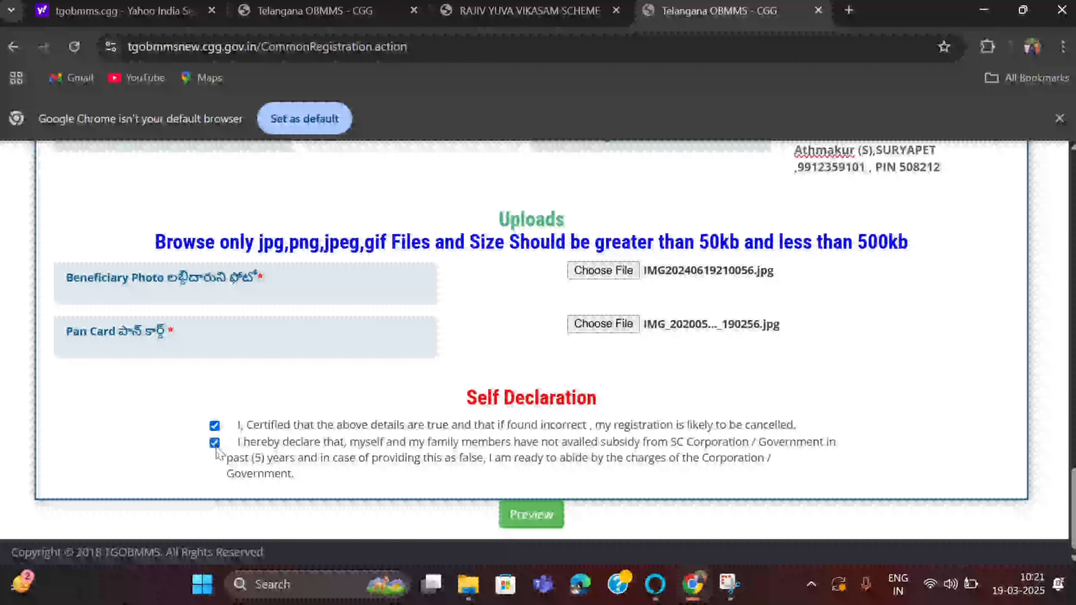
click(530, 513)
scroll(726, 390, down, 10)
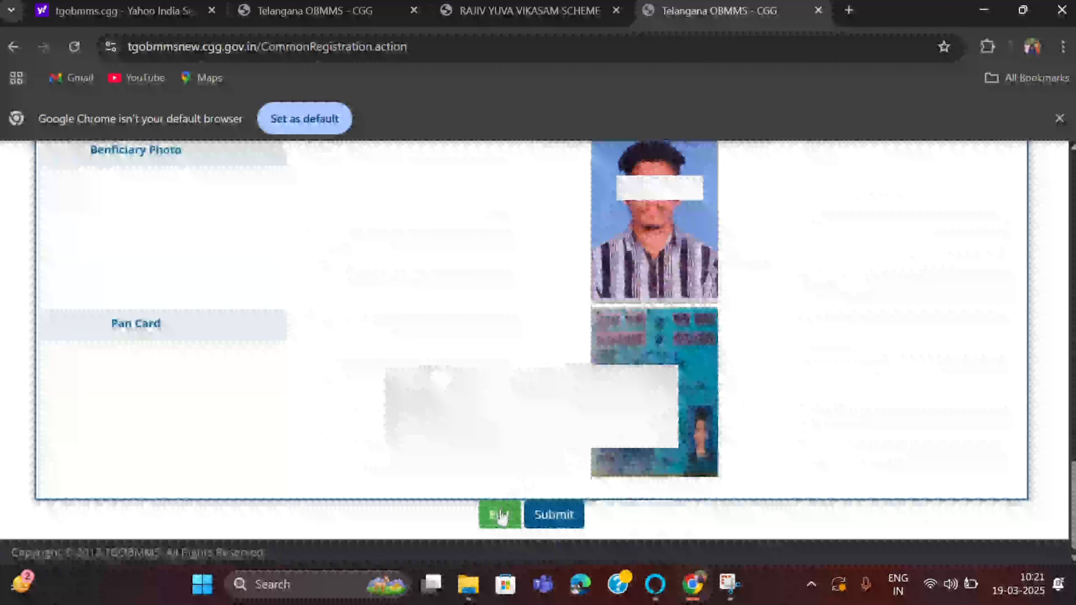
click(560, 520)
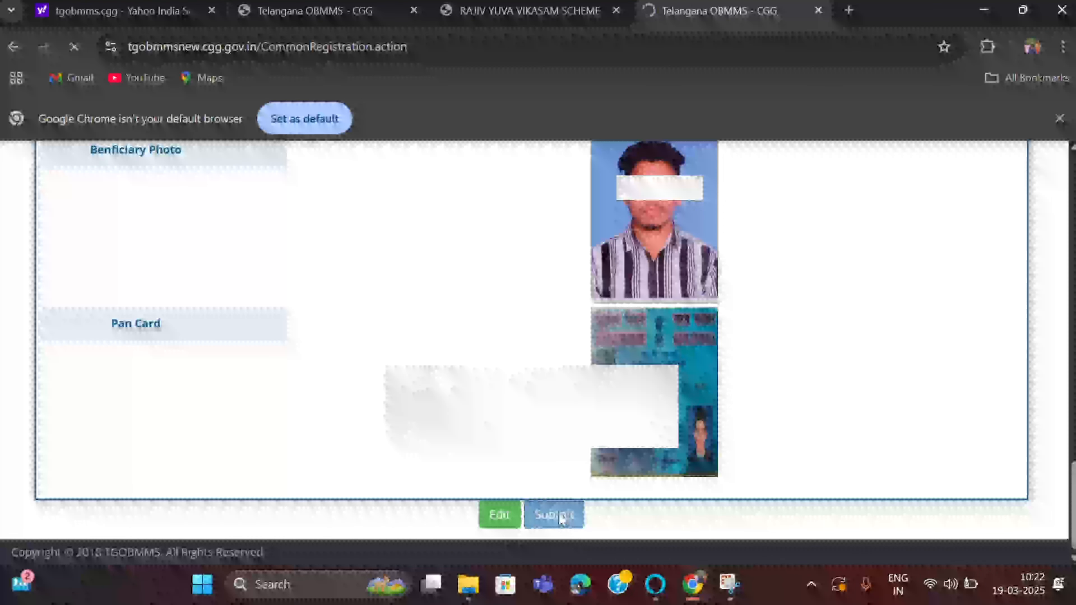